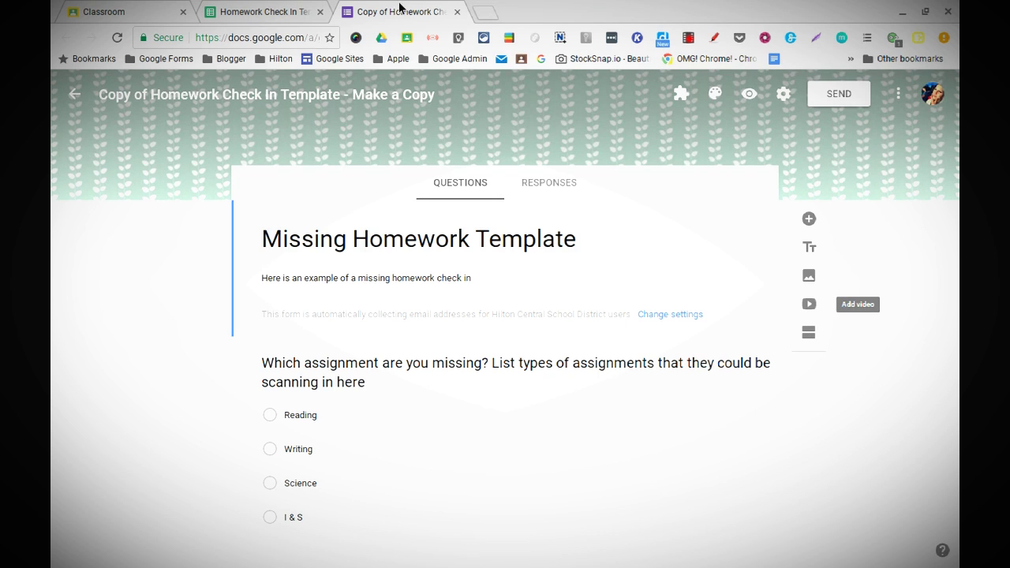
# Review the Missing Homework Template form's questions and compare it with the homework check-in responses spreadsheet
pyautogui.scroll(-4, 267, 272)
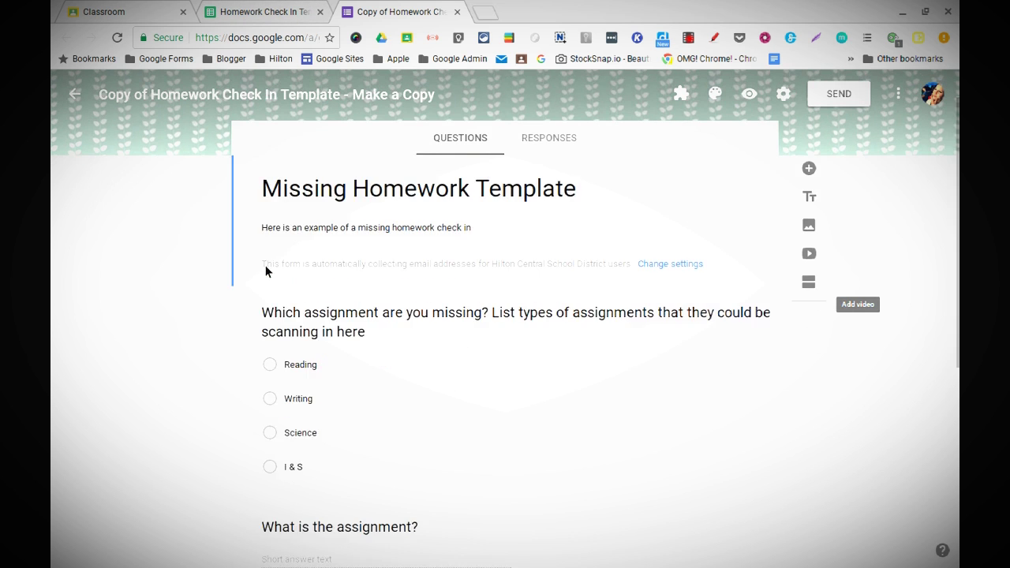
pyautogui.scroll(-2, 267, 273)
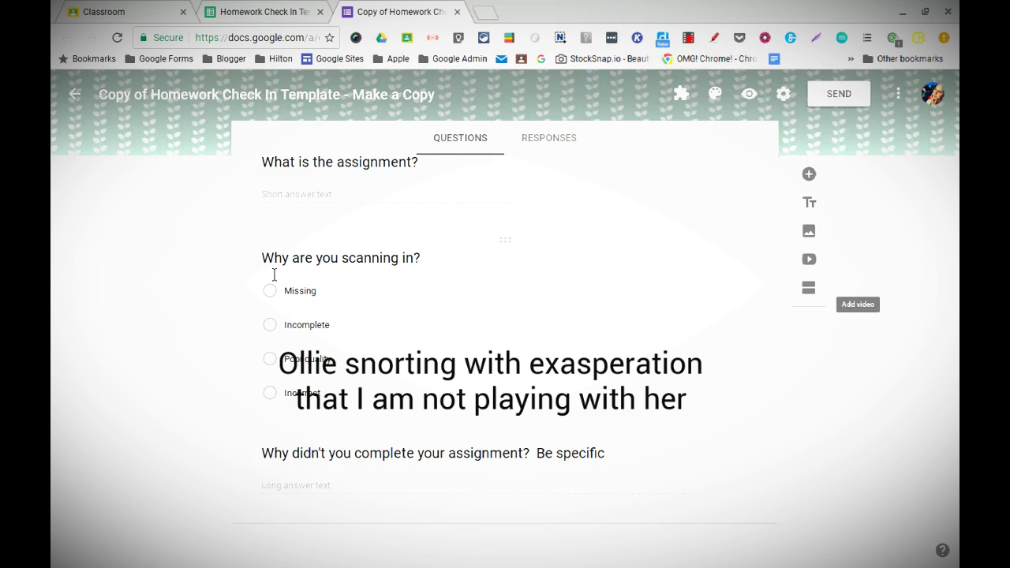
pyautogui.scroll(3, 270, 274)
pyautogui.scroll(3, 267, 274)
pyautogui.scroll(-5, 267, 273)
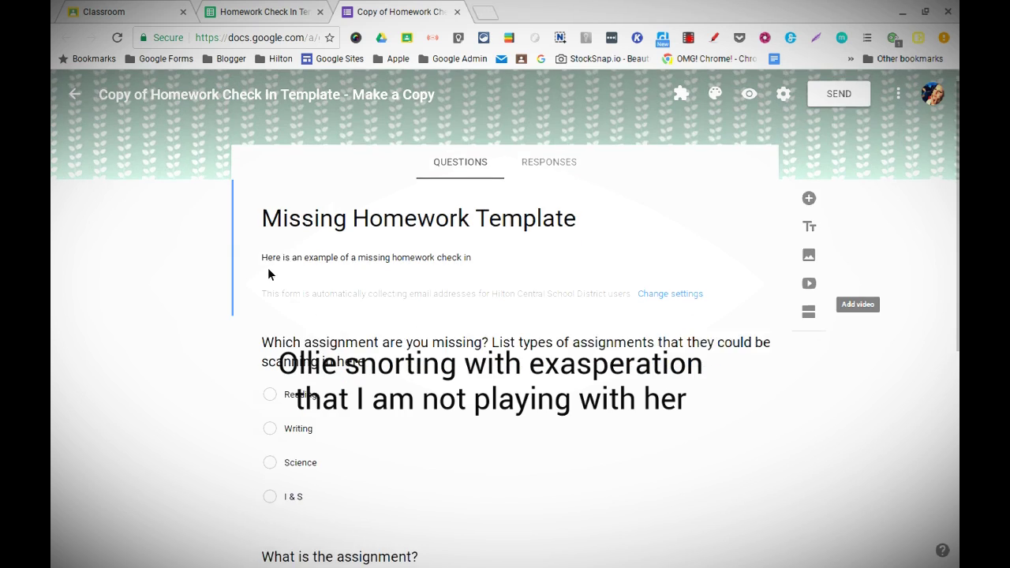
pyautogui.click(219, 14)
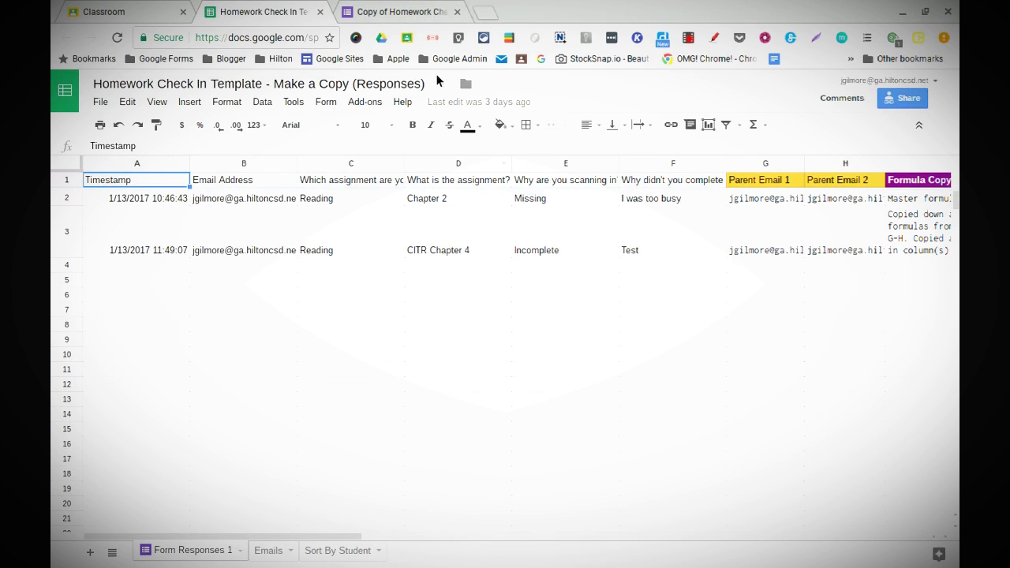
pyautogui.click(400, 17)
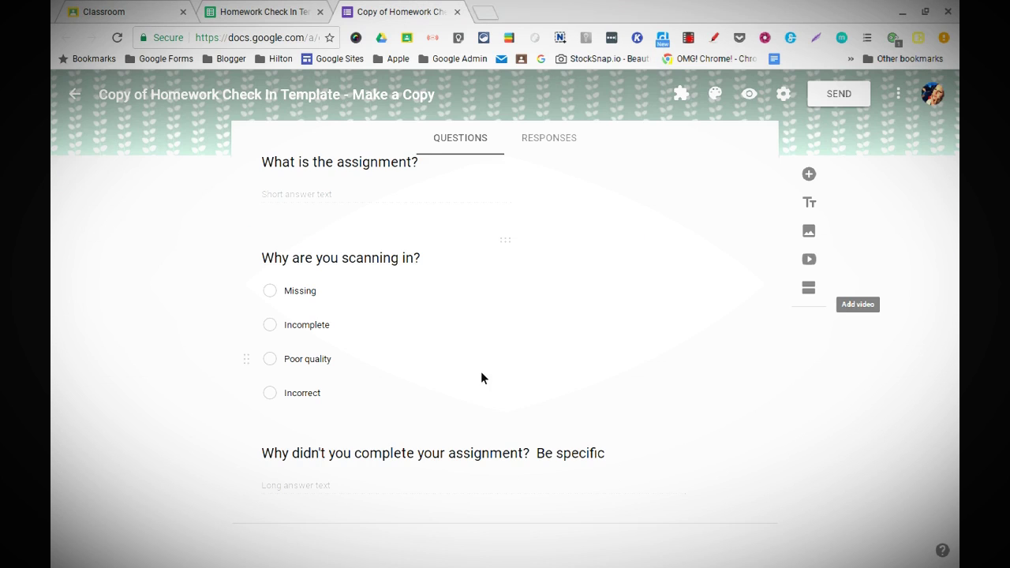
pyautogui.scroll(7, 480, 378)
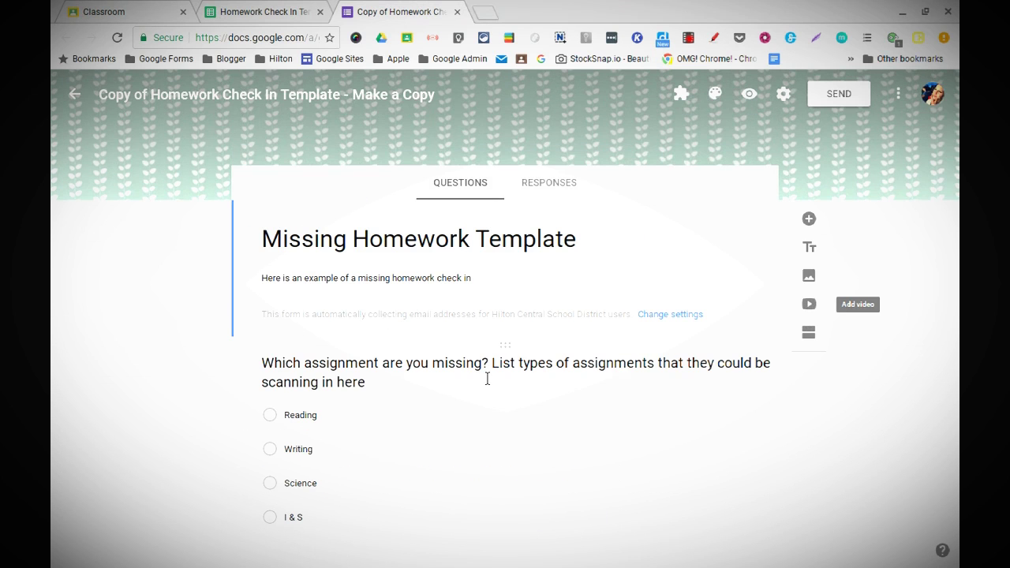
pyautogui.scroll(-1, 486, 378)
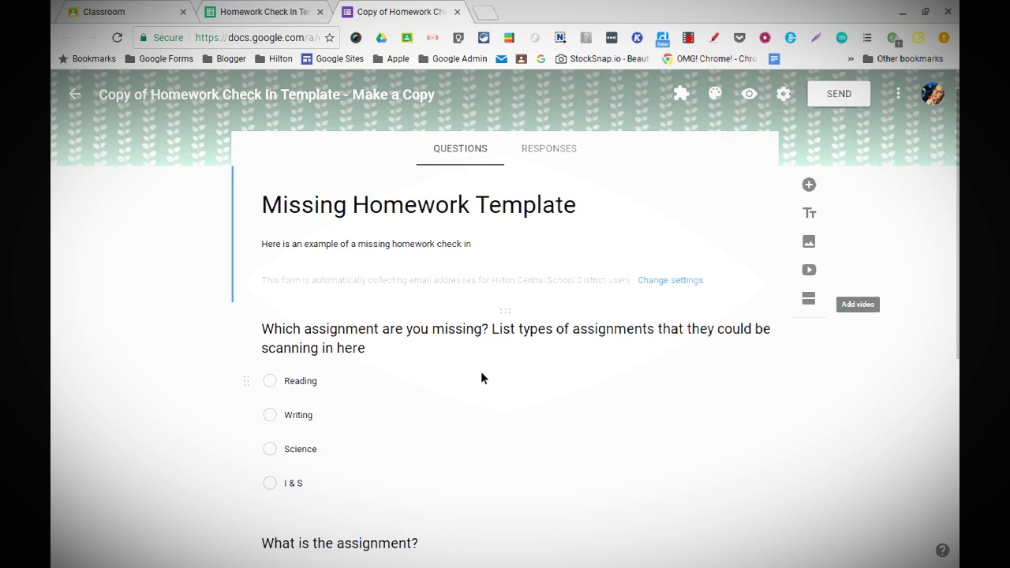
pyautogui.scroll(-1, 484, 379)
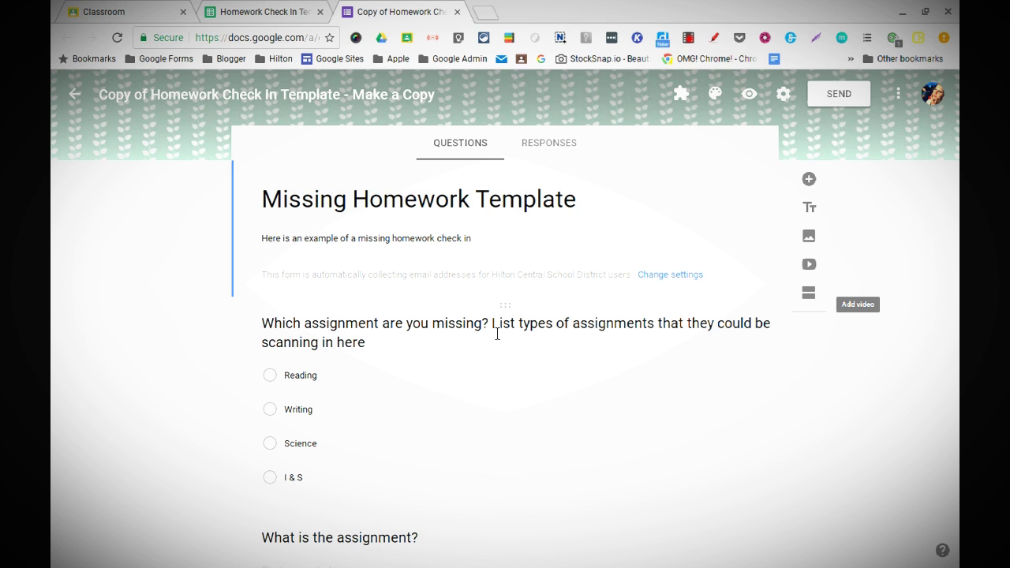
pyautogui.click(276, 17)
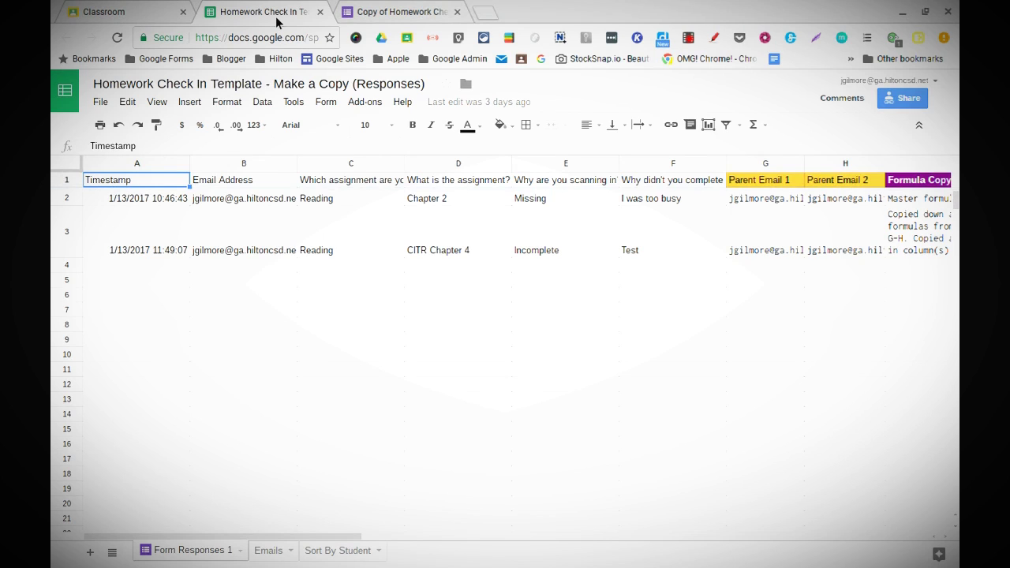
pyautogui.click(407, 17)
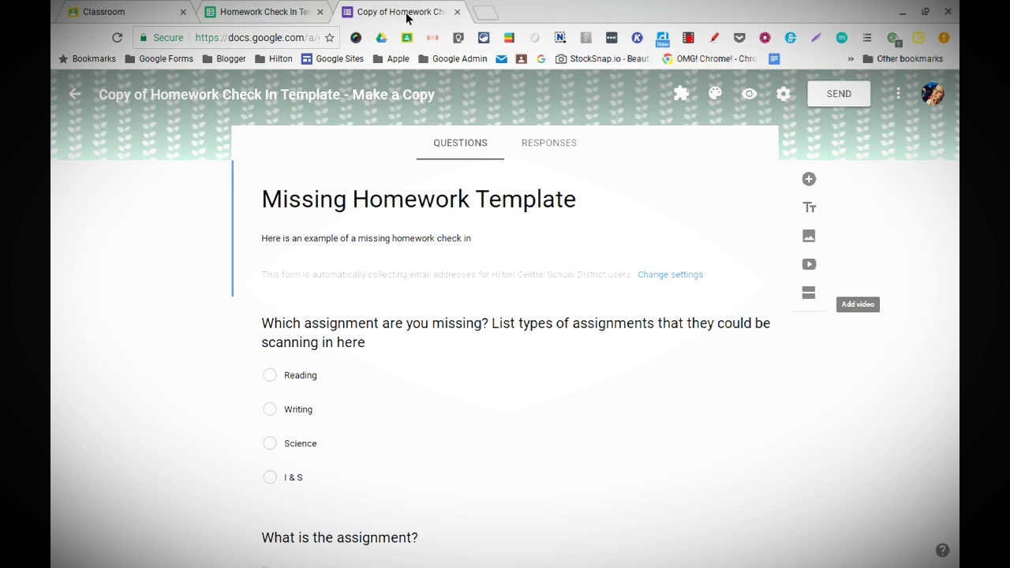
# Examine the form's questions on assignment type, assignment name, reason for scanning in and why the work was not completed
pyautogui.scroll(-4, 523, 280)
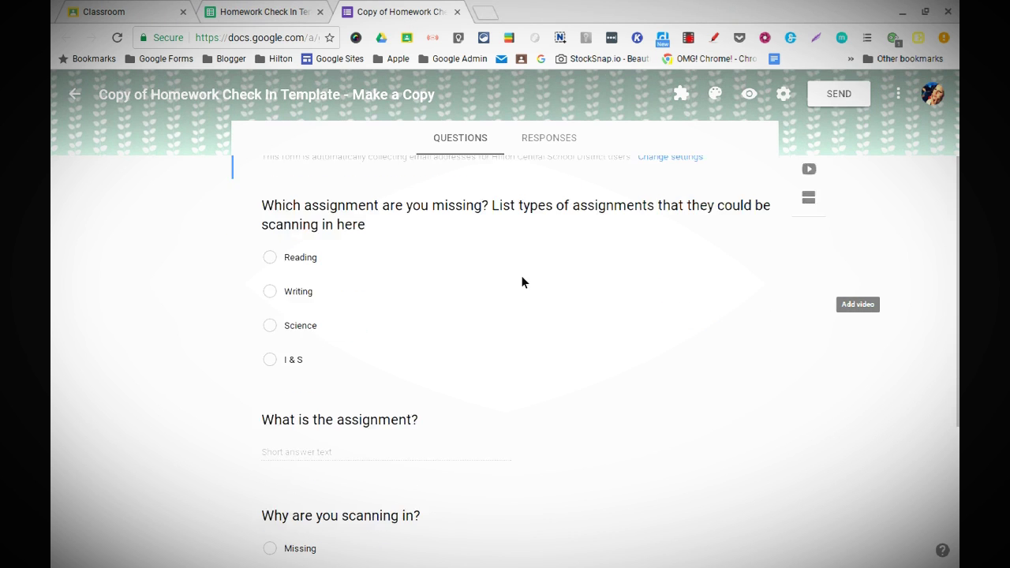
pyautogui.scroll(-1, 525, 281)
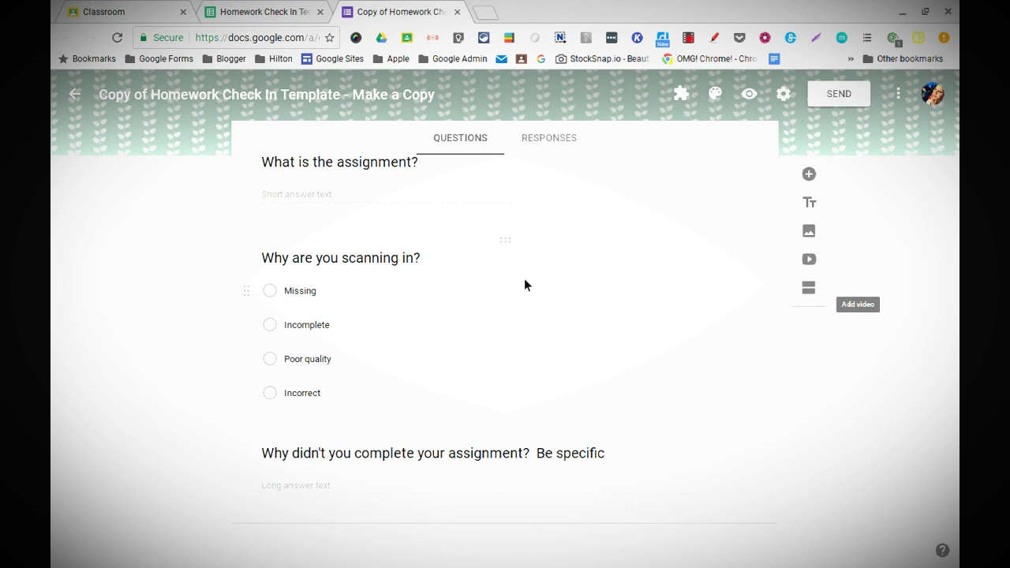
pyautogui.scroll(3, 685, 447)
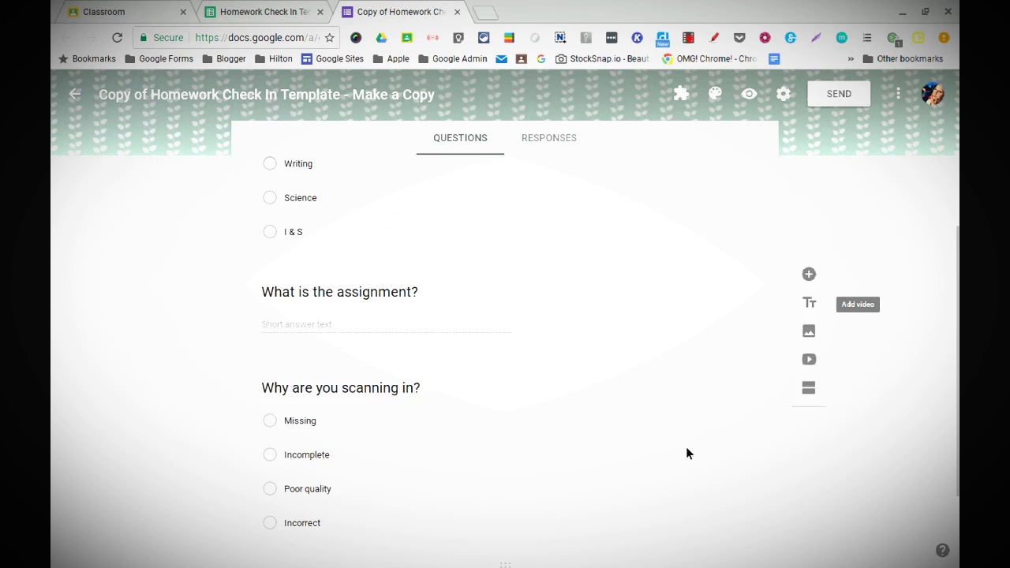
pyautogui.scroll(2, 685, 454)
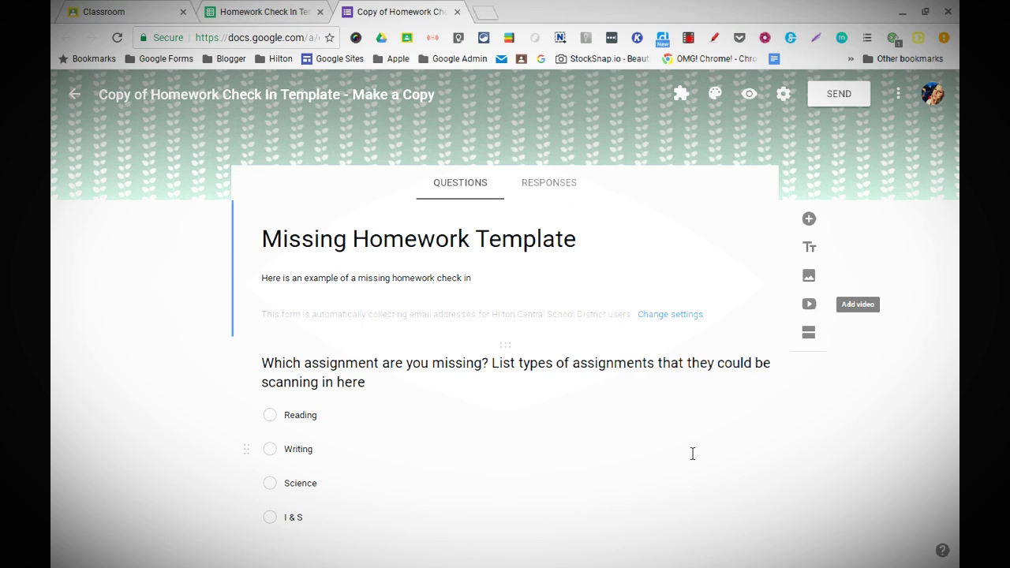
pyautogui.scroll(-5, 692, 454)
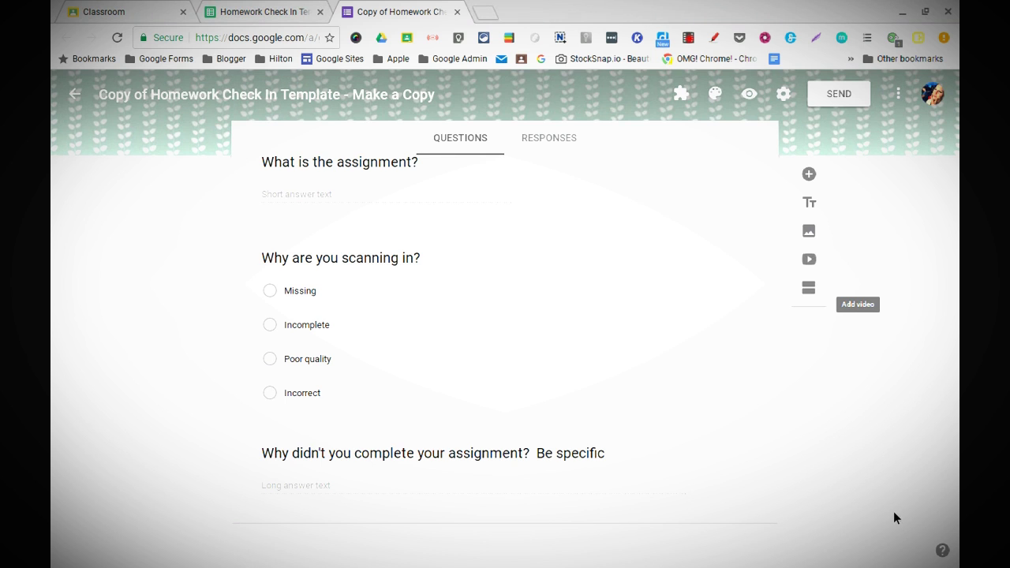
pyautogui.scroll(10, 736, 505)
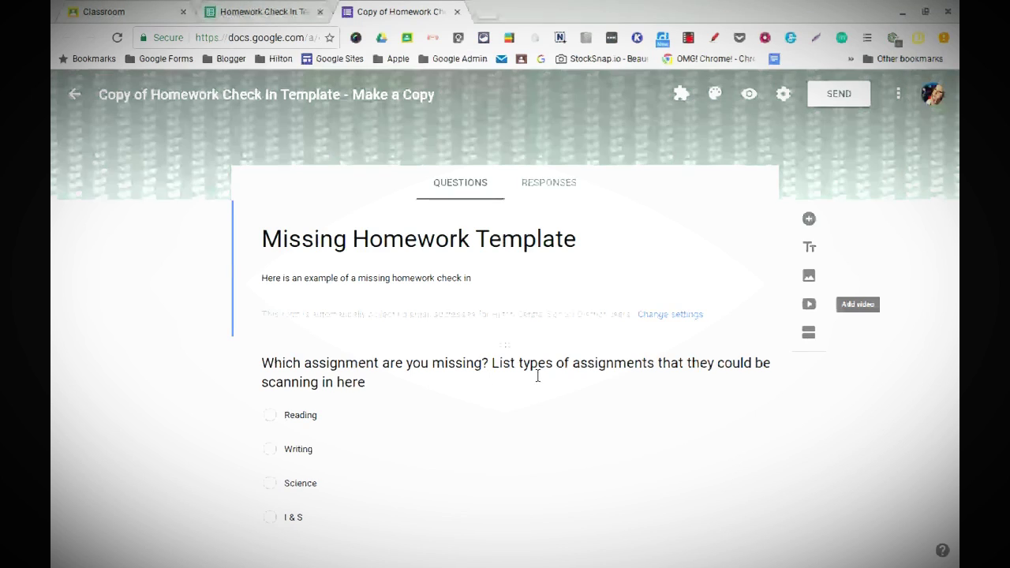
pyautogui.scroll(-4, 537, 377)
pyautogui.scroll(-1, 537, 375)
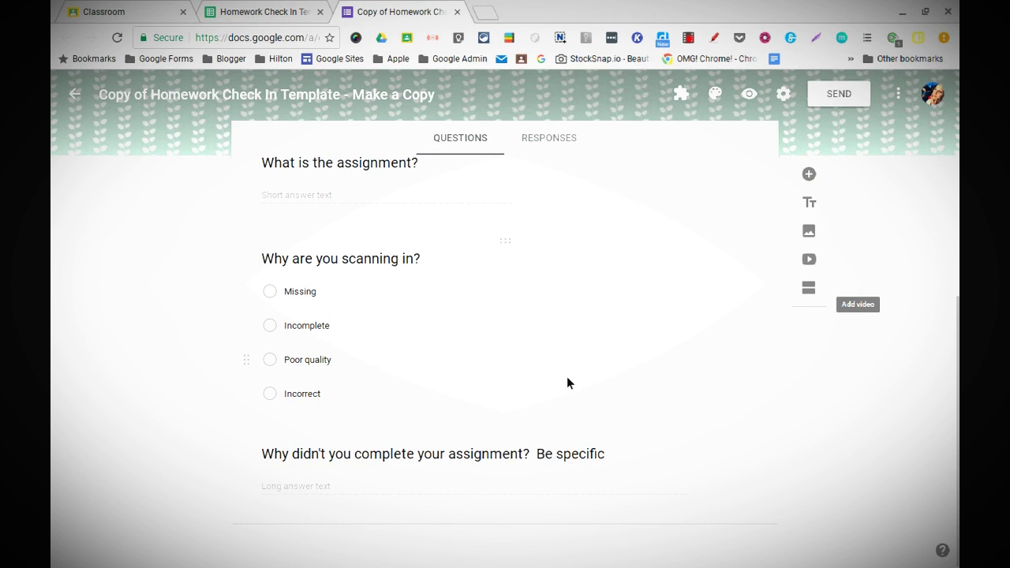
pyautogui.scroll(5, 763, 467)
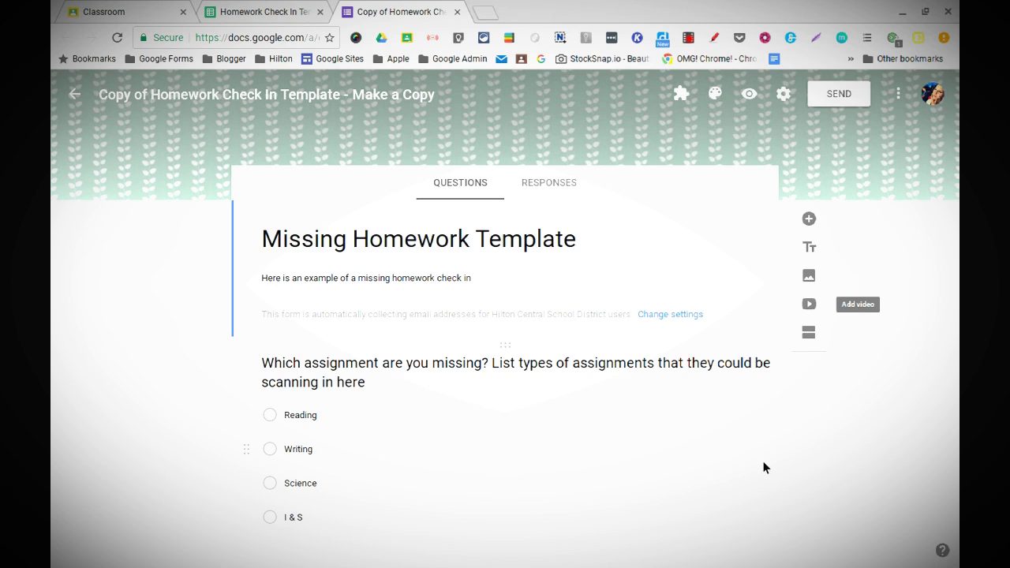
# Make a copy of the template form, named with the teacher's surname followed by "Check In", and close the original form
pyautogui.click(898, 95)
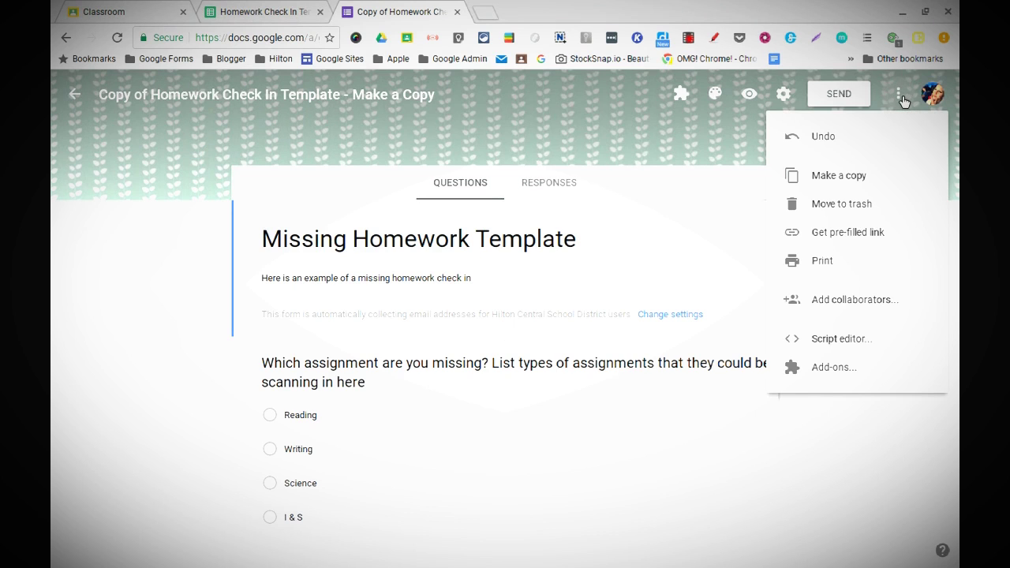
pyautogui.click(856, 180)
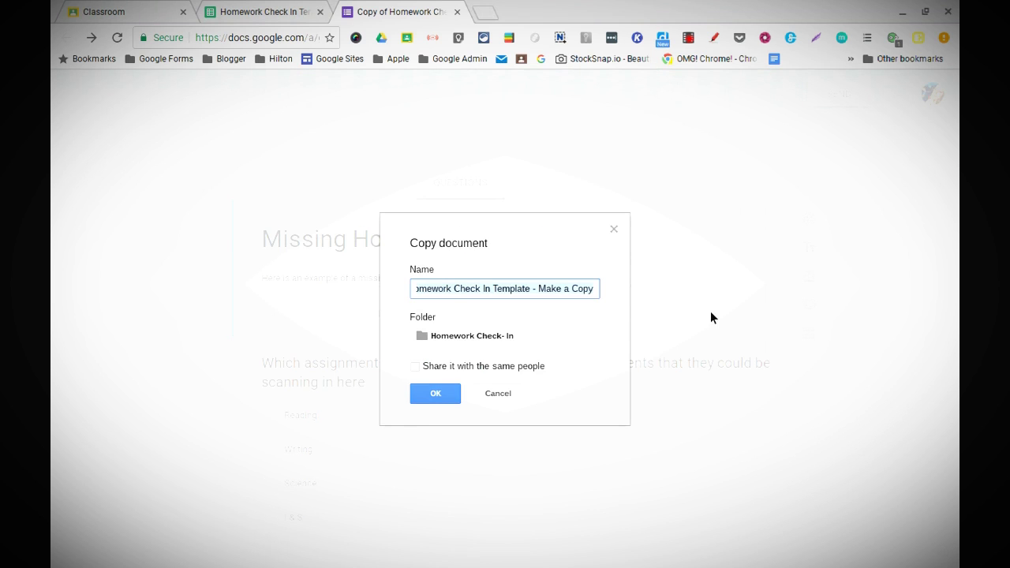
pyautogui.click(594, 290)
pyautogui.moveTo(601, 300); pyautogui.dragTo(429, 296)
pyautogui.press('BackSpace')
pyautogui.press('BackSpace')
pyautogui.press('BackSpace')
pyautogui.press('BackSpace')
pyautogui.press('BackSpace')
pyautogui.press('BackSpace')
pyautogui.press('BackSpace')
pyautogui.press('BackSpace')
pyautogui.press('BackSpace')
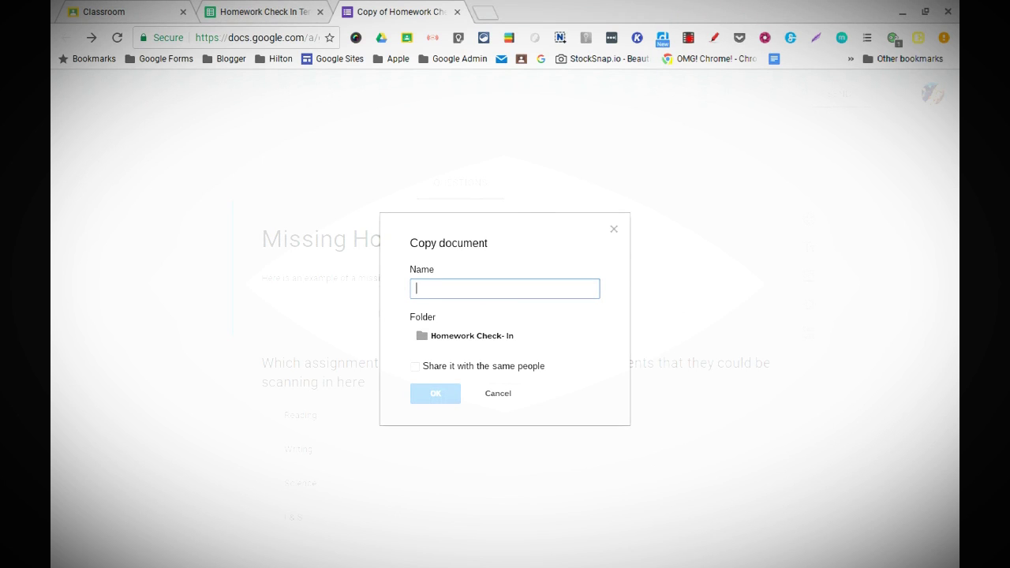
pyautogui.write('Gilmore Ch')
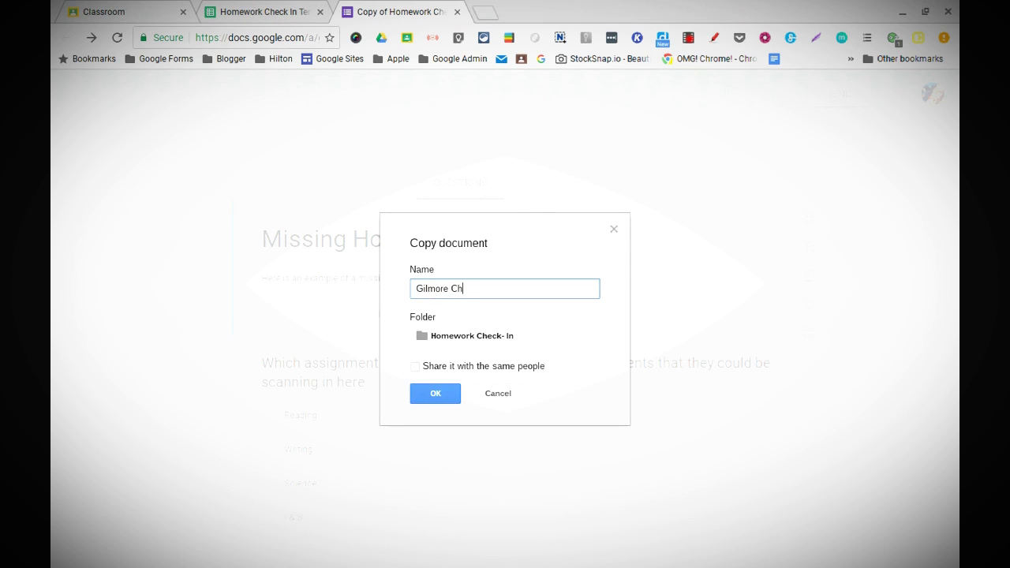
pyautogui.write('eck In')
pyautogui.click(450, 397)
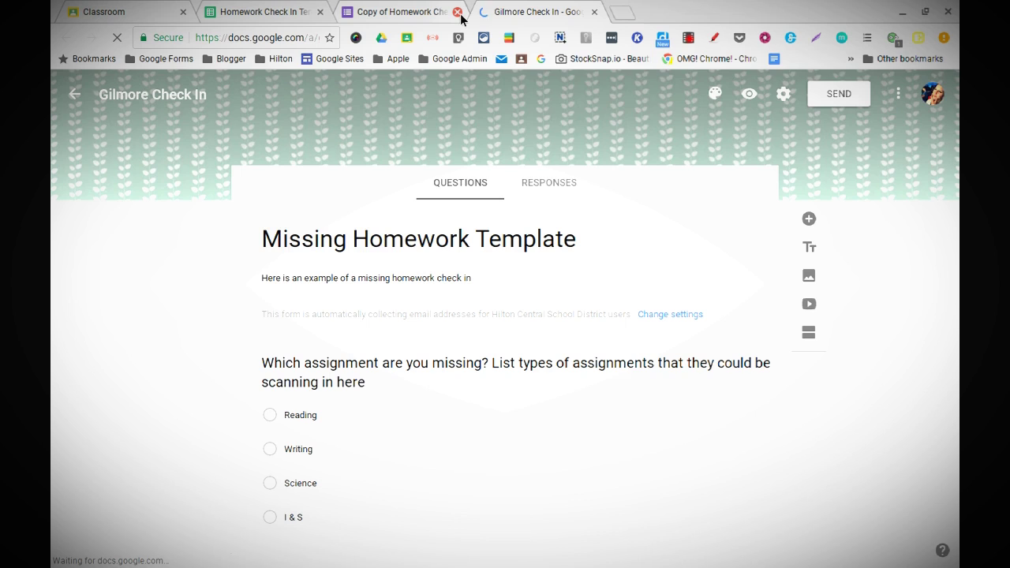
pyautogui.click(457, 13)
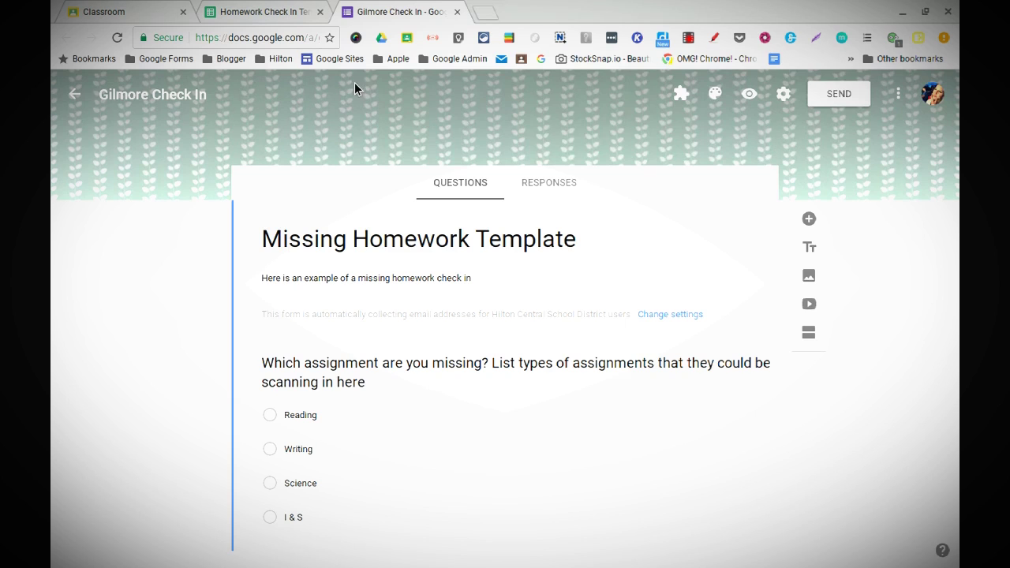
# Make a copy of the template's responses spreadsheet, named with the teacher's surname followed by "Responses", and close the original spreadsheet
pyautogui.click(297, 19)
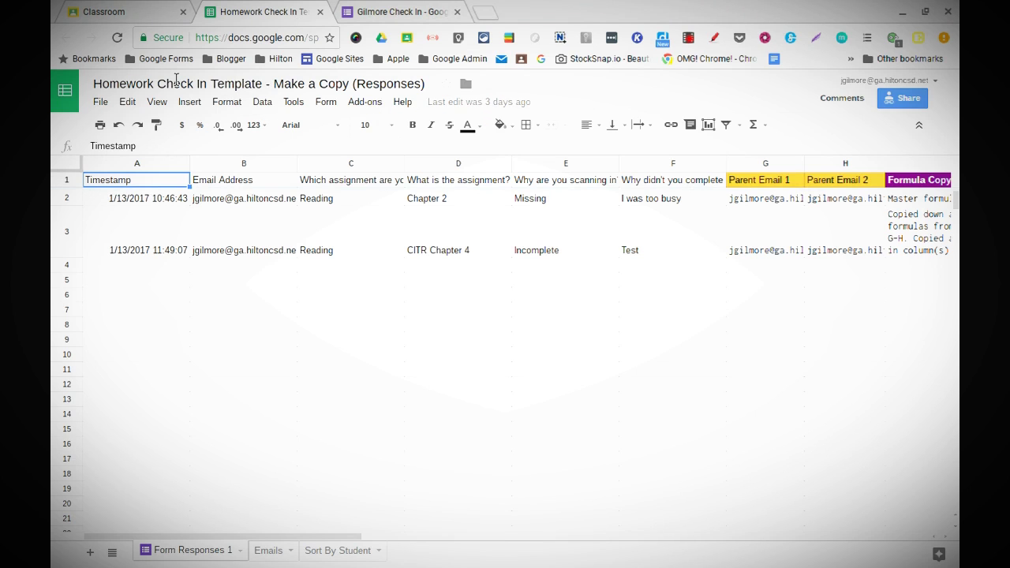
pyautogui.click(107, 104)
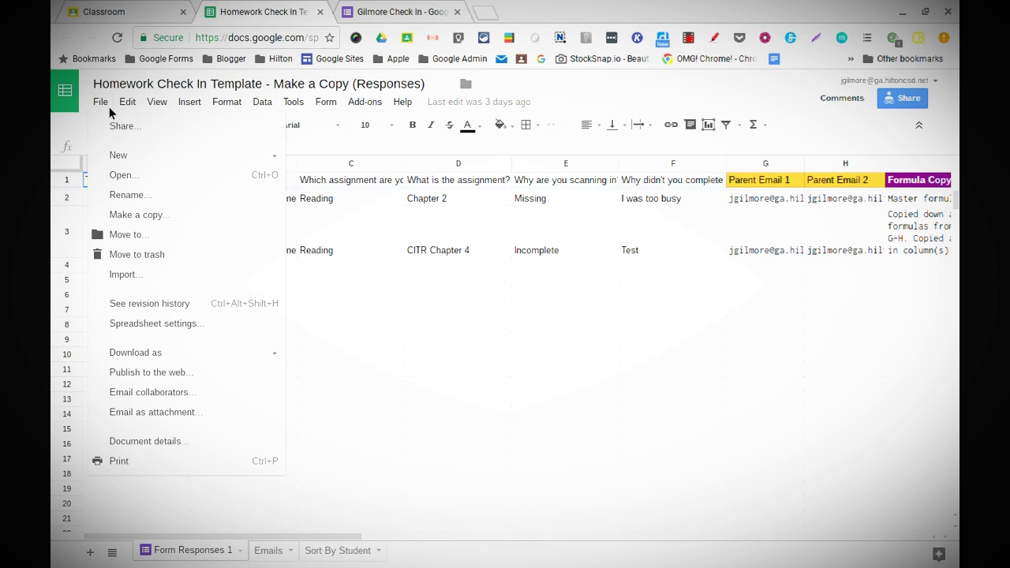
pyautogui.click(111, 217)
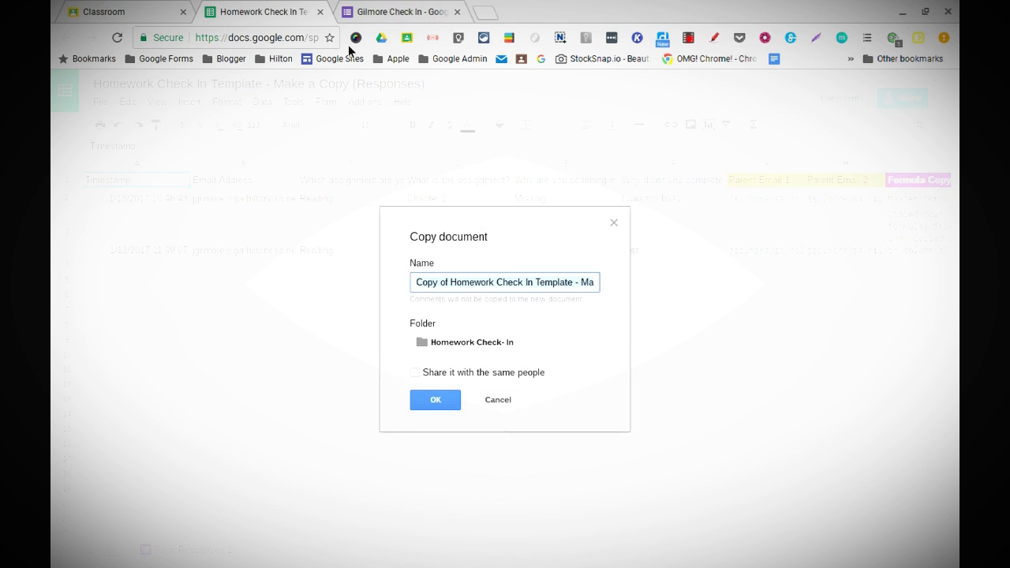
pyautogui.press('BackSpace')
pyautogui.write('Gilm')
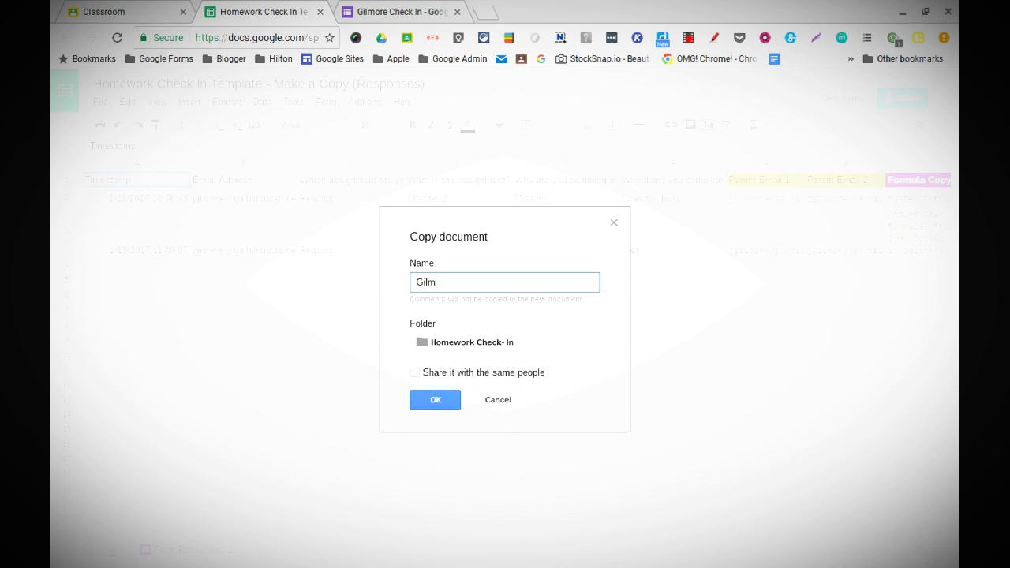
pyautogui.write('ore Responses -')
pyautogui.press('BackSpace')
pyautogui.press('BackSpace')
pyautogui.click(435, 406)
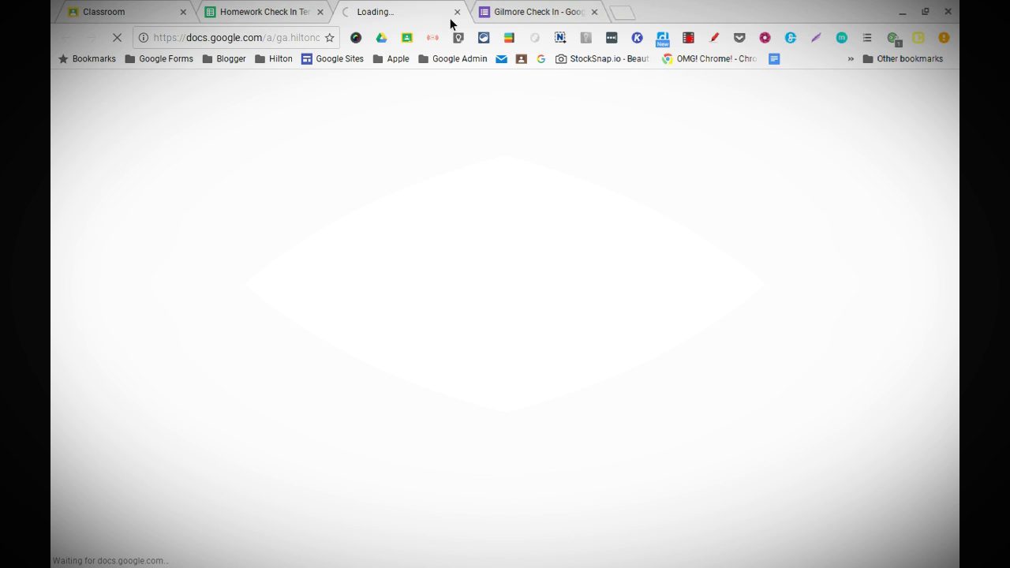
pyautogui.click(320, 12)
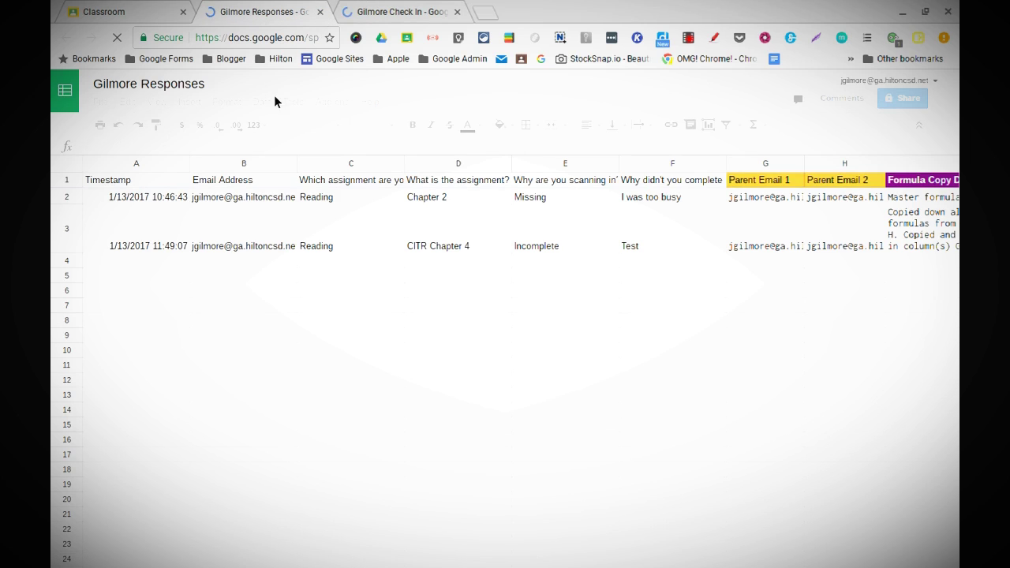
# Change the title heading in the copied form to "Missing Homework Check In"
pyautogui.click(394, 18)
pyautogui.click(265, 12)
pyautogui.click(400, 18)
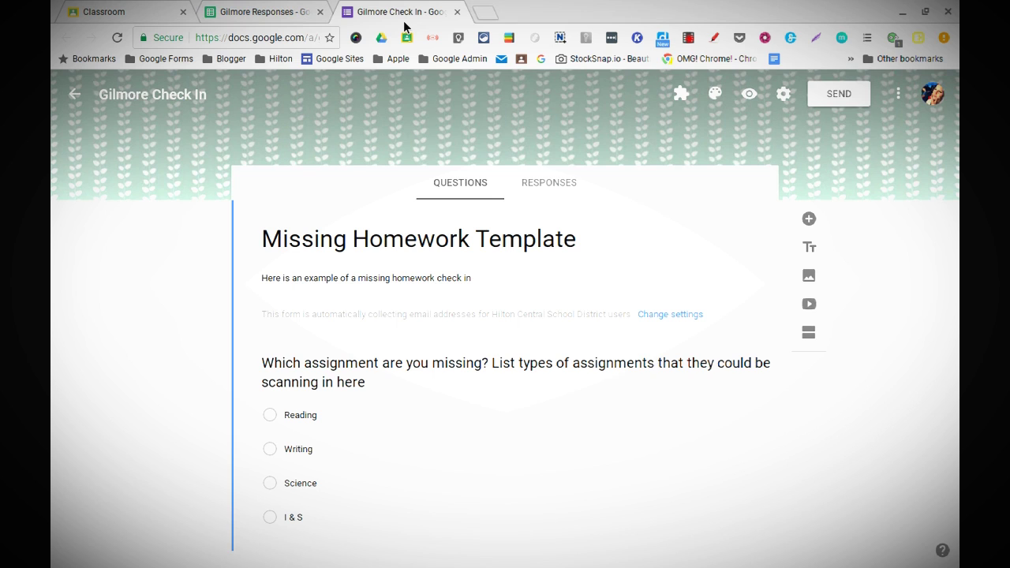
pyautogui.click(590, 251)
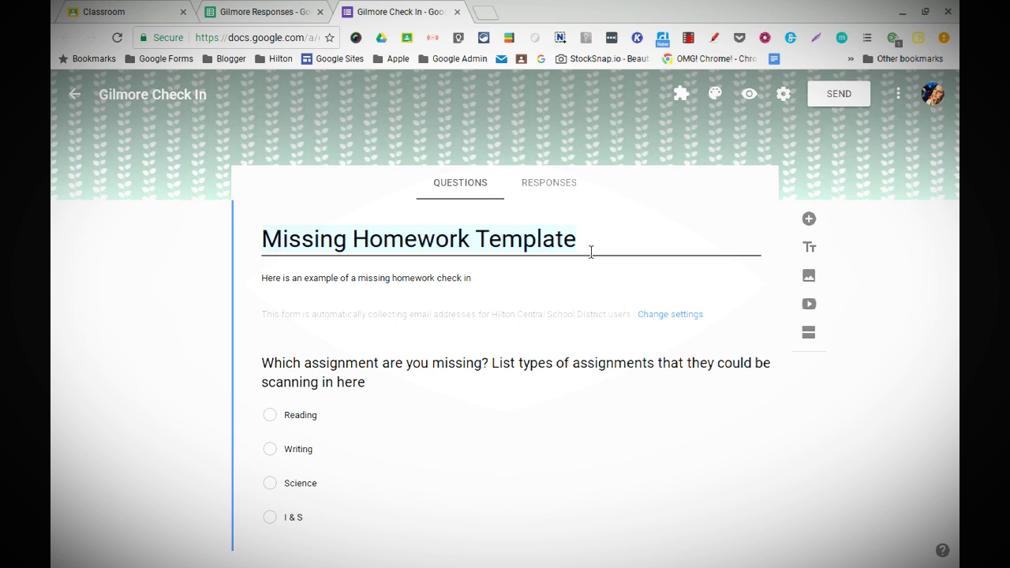
pyautogui.write('Missing H')
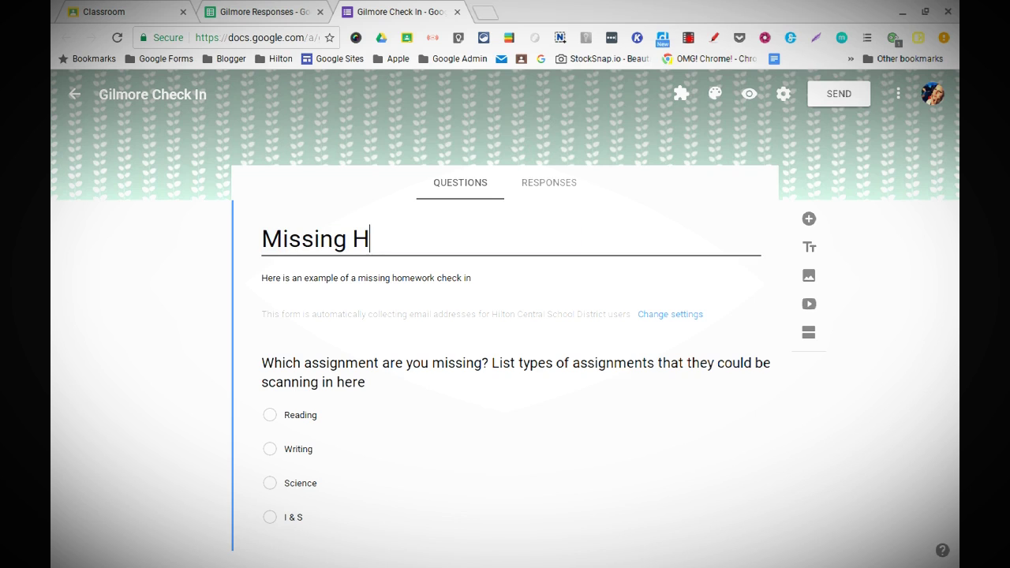
pyautogui.write('omework Ch')
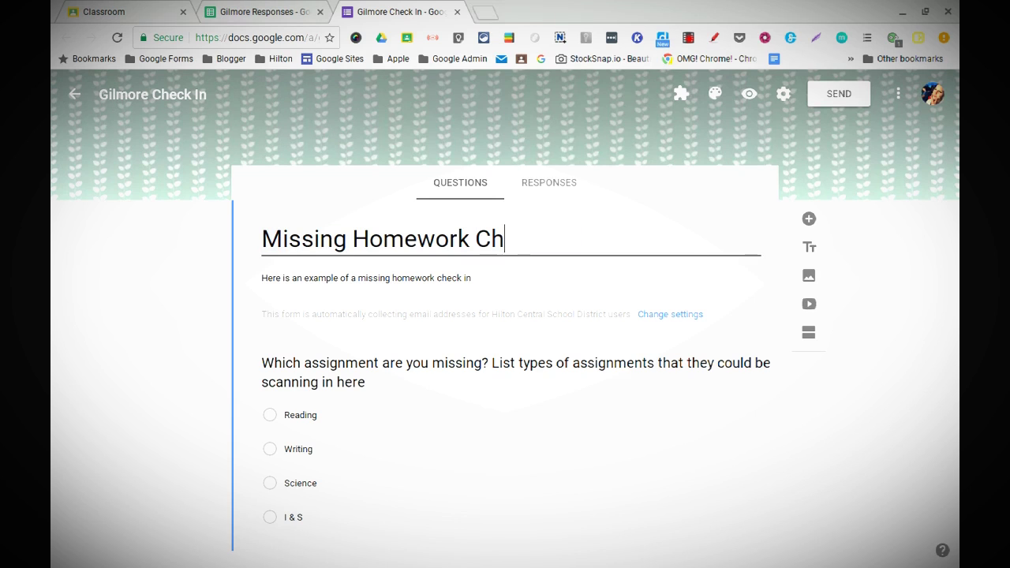
pyautogui.write('eck in')
pyautogui.press('BackSpace')
pyautogui.press('BackSpace')
pyautogui.write('IN')
pyautogui.press('BackSpace')
pyautogui.write('n')
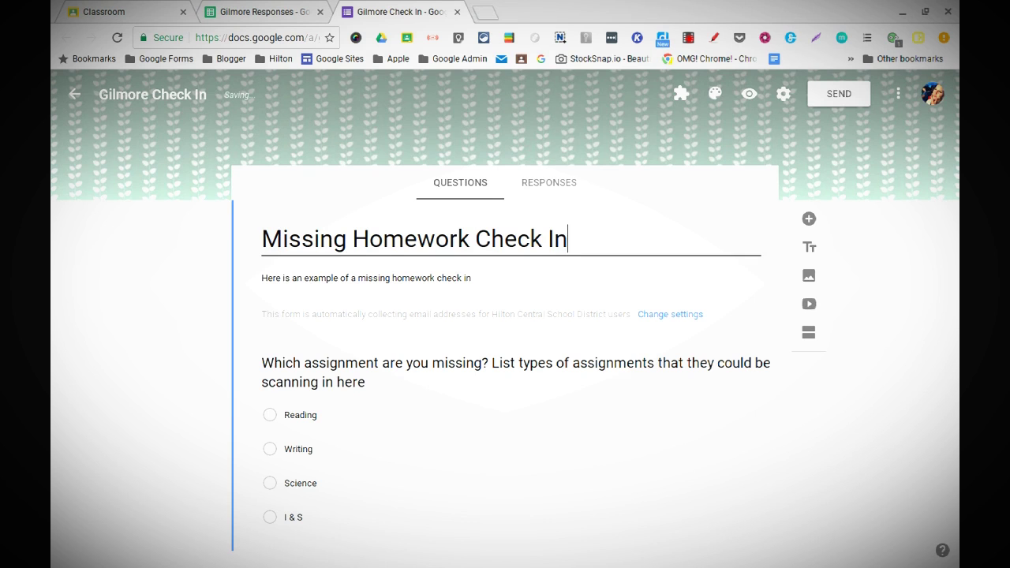
# Replace the form description with "Use this form to log your missing homework"
pyautogui.scroll(-3, 585, 266)
pyautogui.scroll(3, 585, 267)
pyautogui.moveTo(488, 222); pyautogui.dragTo(349, 200)
pyautogui.press('BackSpace')
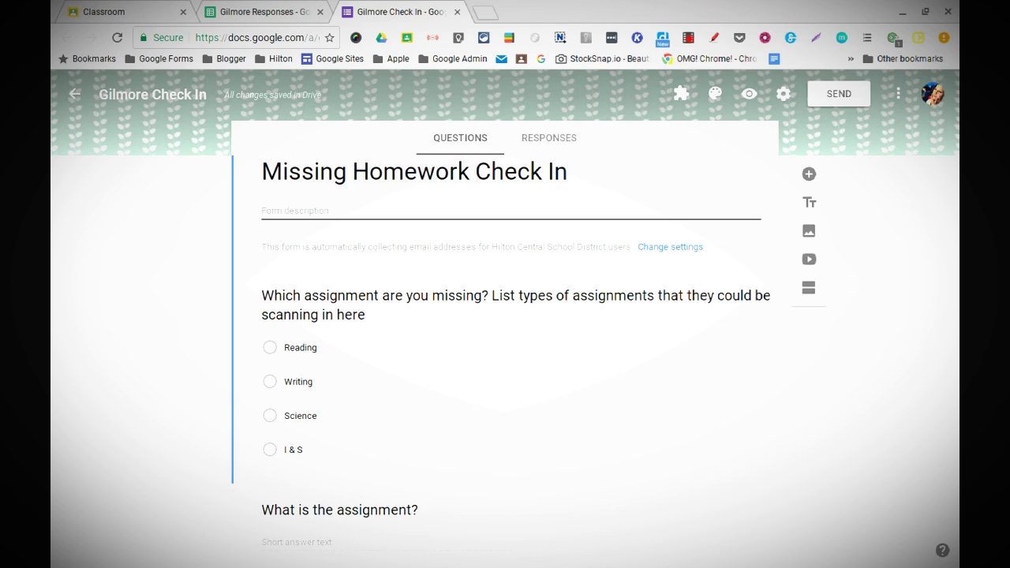
pyautogui.write('Use this form to log your missing')
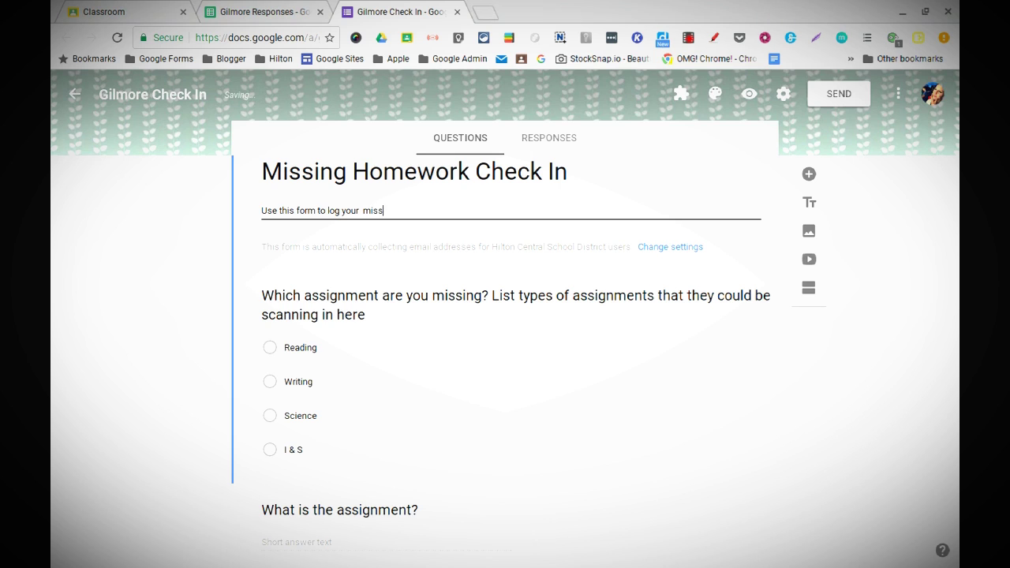
pyautogui.press('BackSpace')
pyautogui.press('BackSpace')
pyautogui.press('BackSpace')
pyautogui.press('BackSpace')
pyautogui.press('BackSpace')
pyautogui.press('BackSpace')
pyautogui.press('BackSpace')
pyautogui.write('missing homework')
# Look over the copied form from the new description through the assignment and scanning-in questions
pyautogui.scroll(-4, 348, 196)
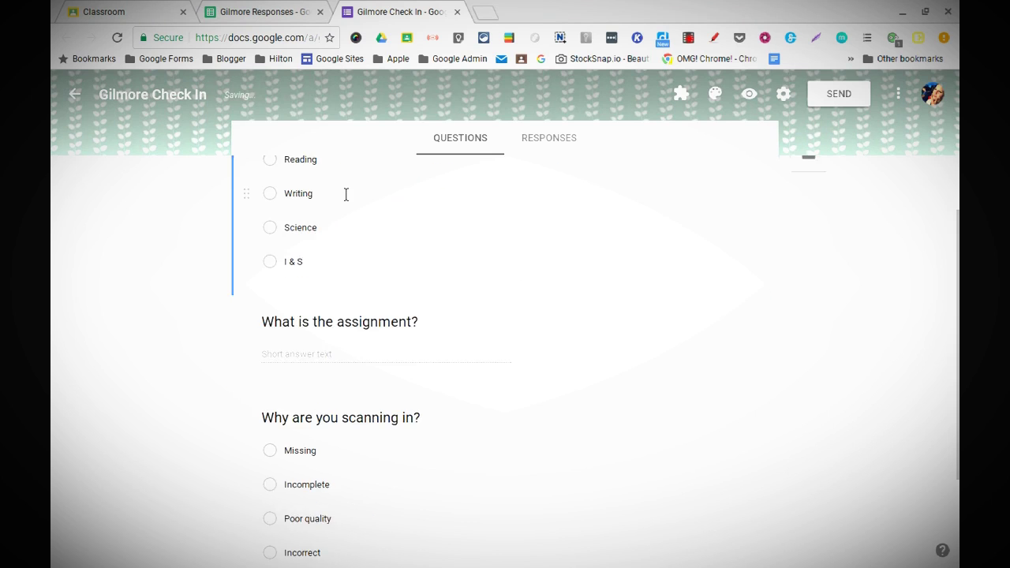
pyautogui.scroll(1, 348, 196)
pyautogui.scroll(4, 346, 195)
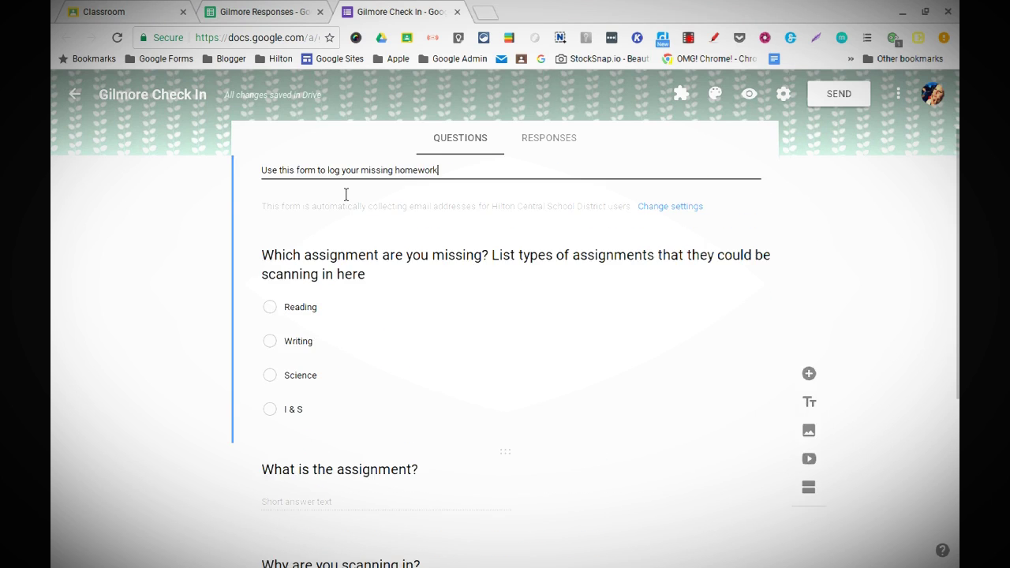
pyautogui.scroll(-3, 345, 197)
pyautogui.scroll(-1, 346, 194)
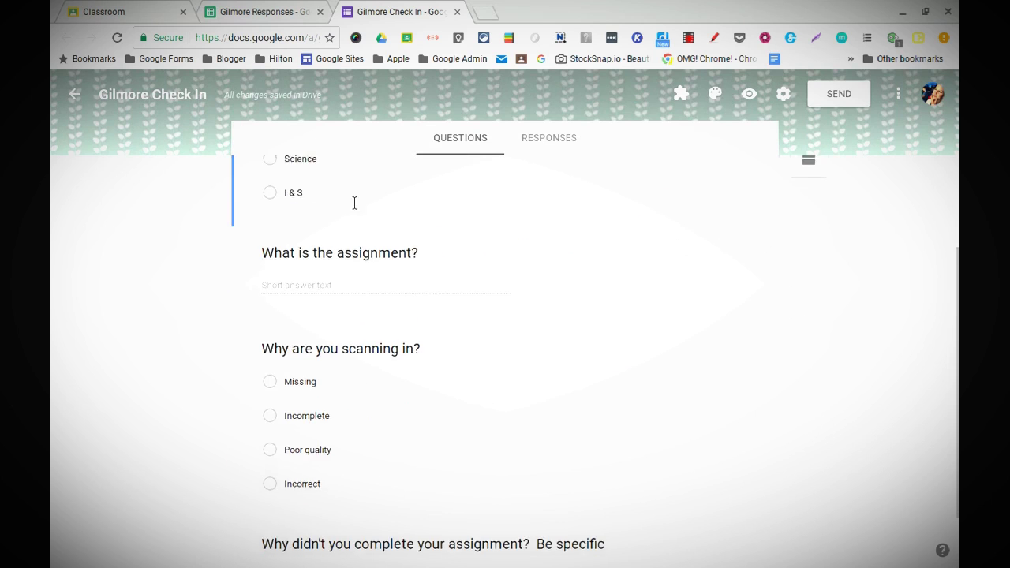
pyautogui.scroll(4, 348, 195)
pyautogui.scroll(-3, 348, 196)
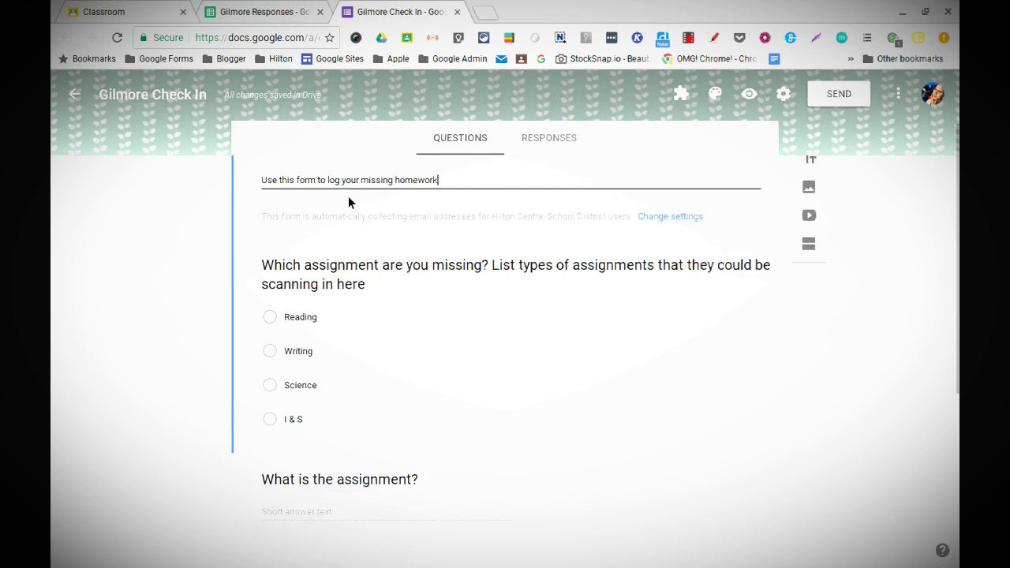
pyautogui.scroll(1, 354, 203)
pyautogui.scroll(-1, 300, 167)
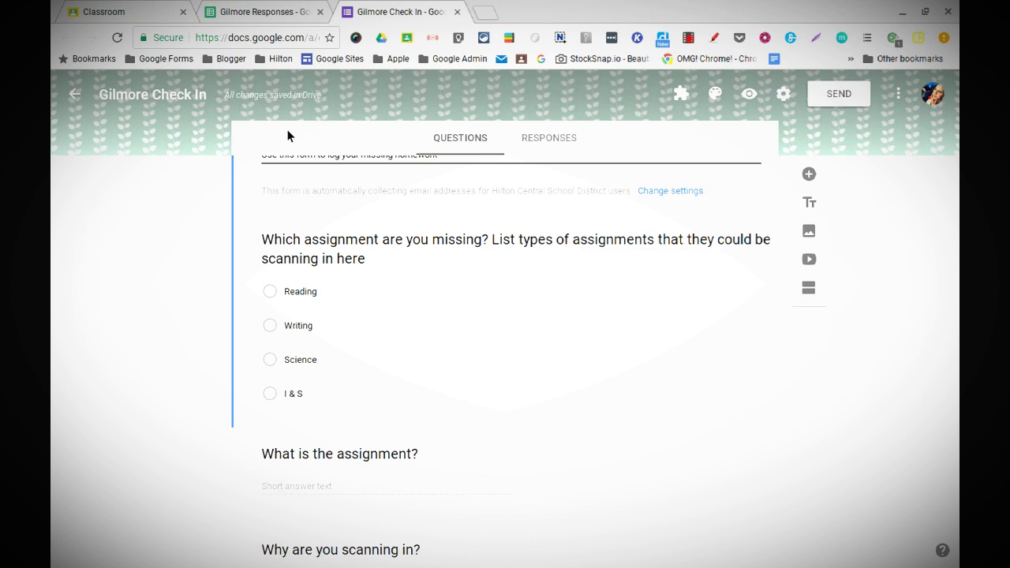
pyautogui.scroll(1, 303, 254)
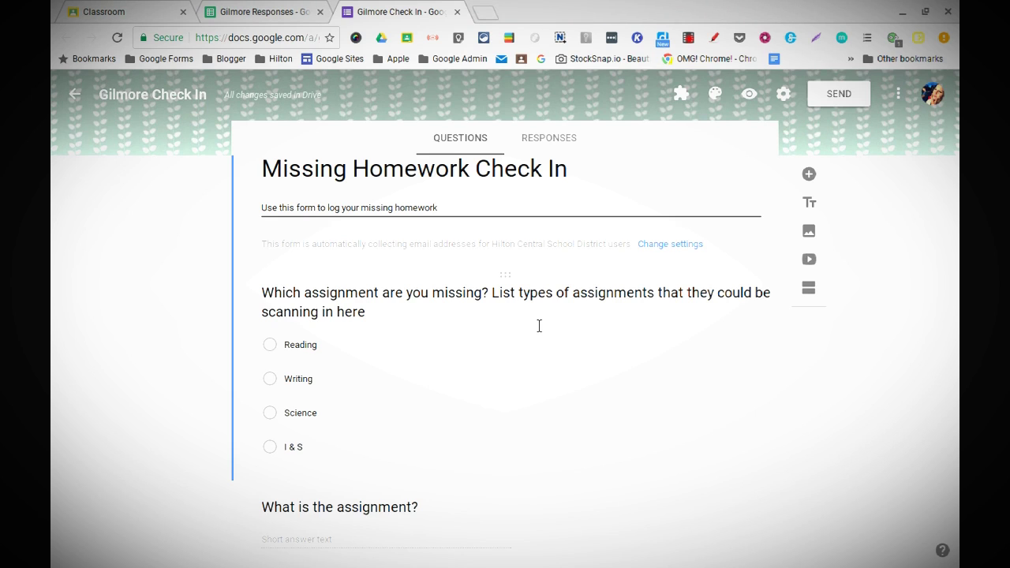
# Shorten the first question's title to "Which assignment are you missing?" by deleting the instruction to list assignment types
pyautogui.scroll(-1, 450, 320)
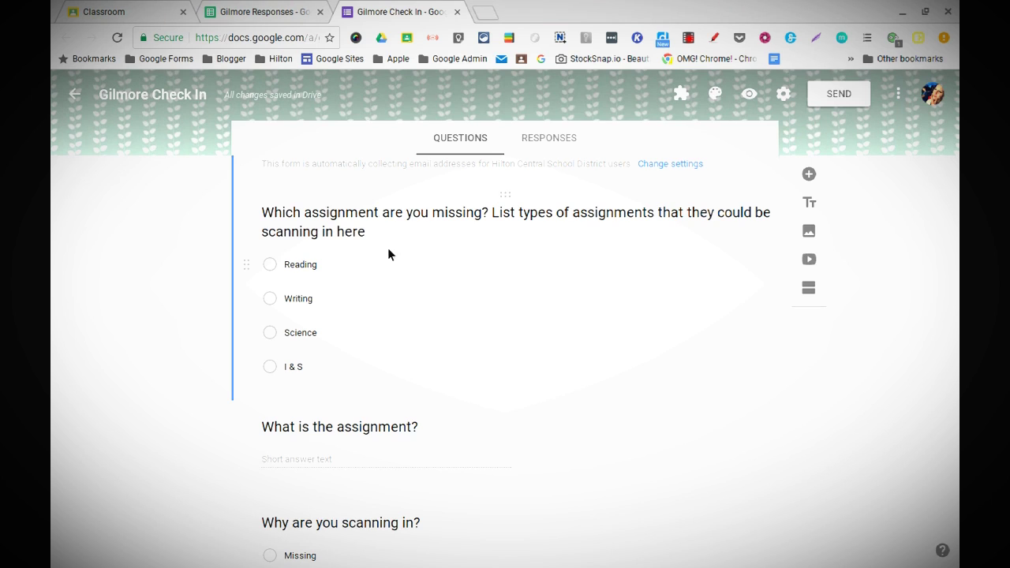
pyautogui.click(381, 233)
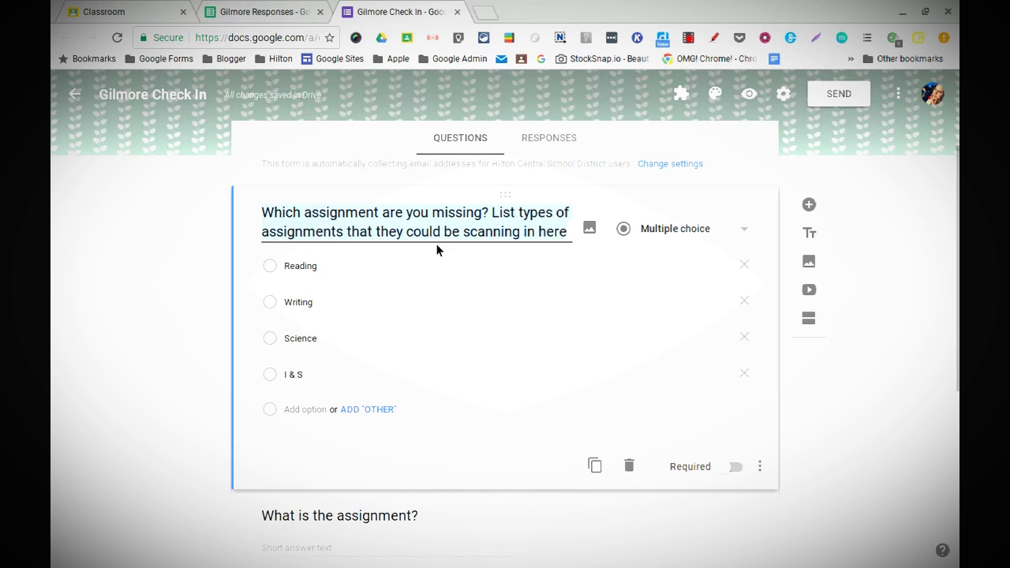
pyautogui.moveTo(492, 213); pyautogui.dragTo(561, 269)
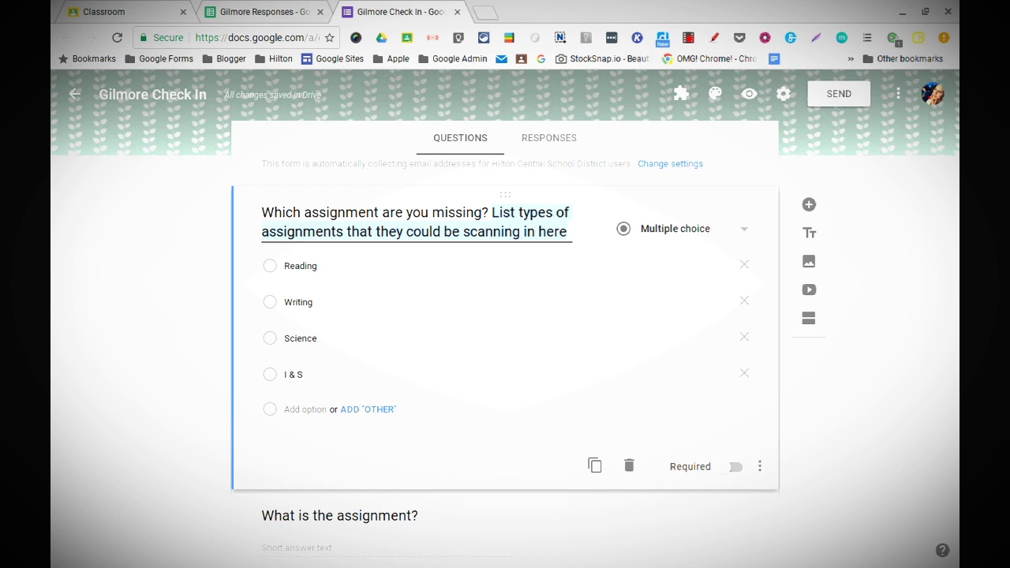
pyautogui.press('BackSpace')
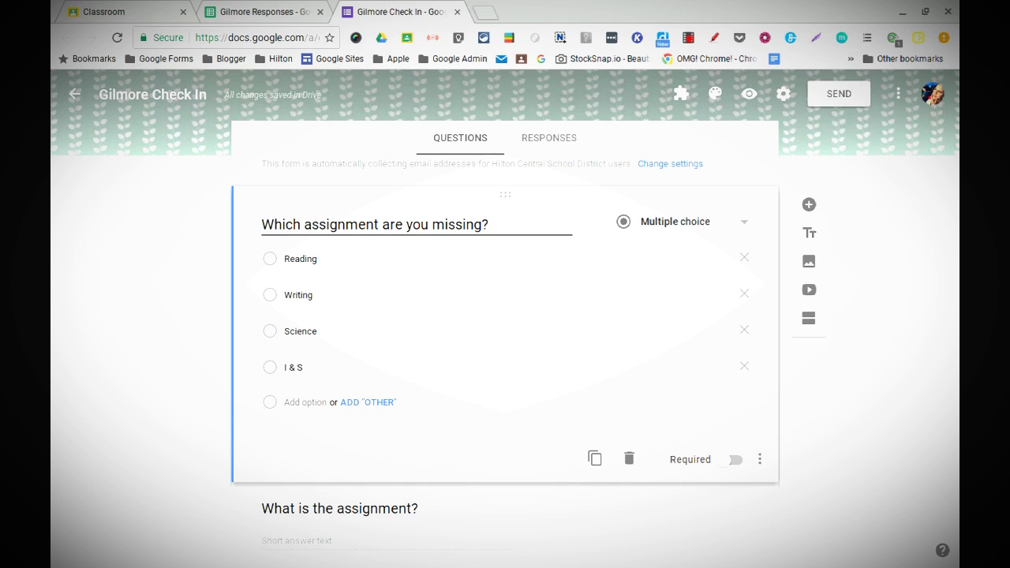
# Replace the four answer options of the missing-assignment question with Lab Report, Weekly, Quizlet and Homework
pyautogui.click(329, 264)
pyautogui.write('L')
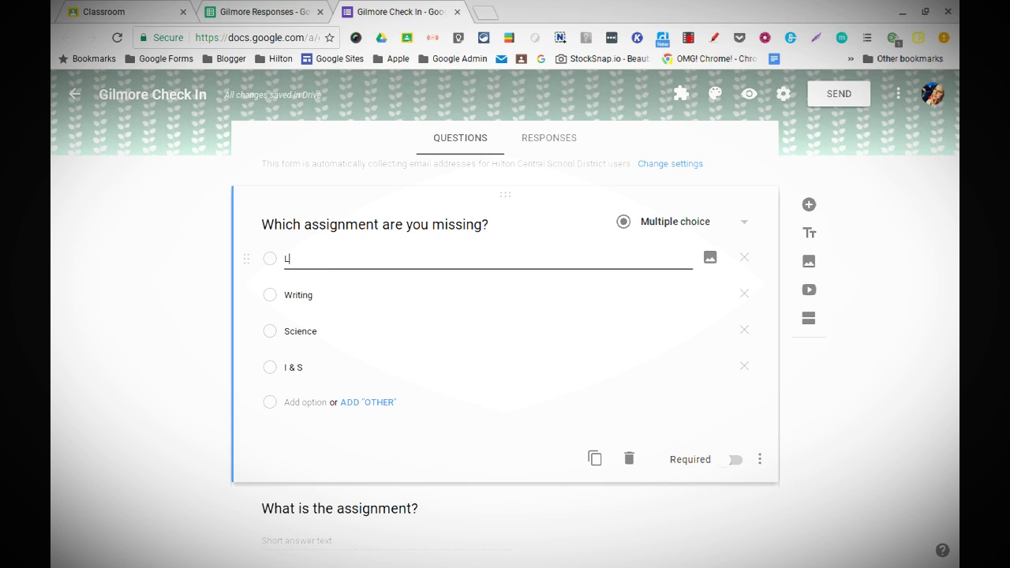
pyautogui.write('ab Report')
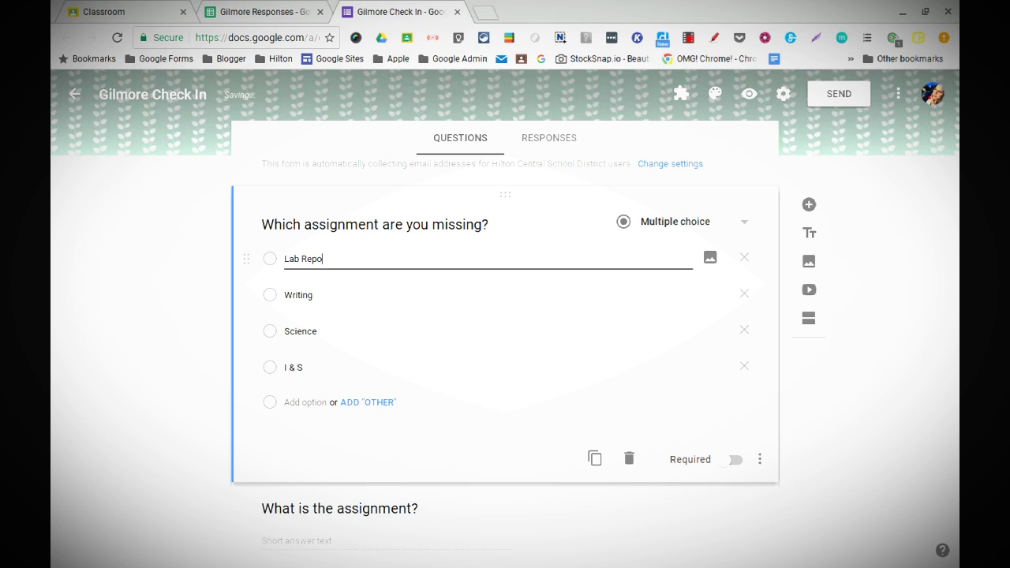
pyautogui.click(317, 296)
pyautogui.write('Weekly')
pyautogui.click(307, 334)
pyautogui.write('Quizlet')
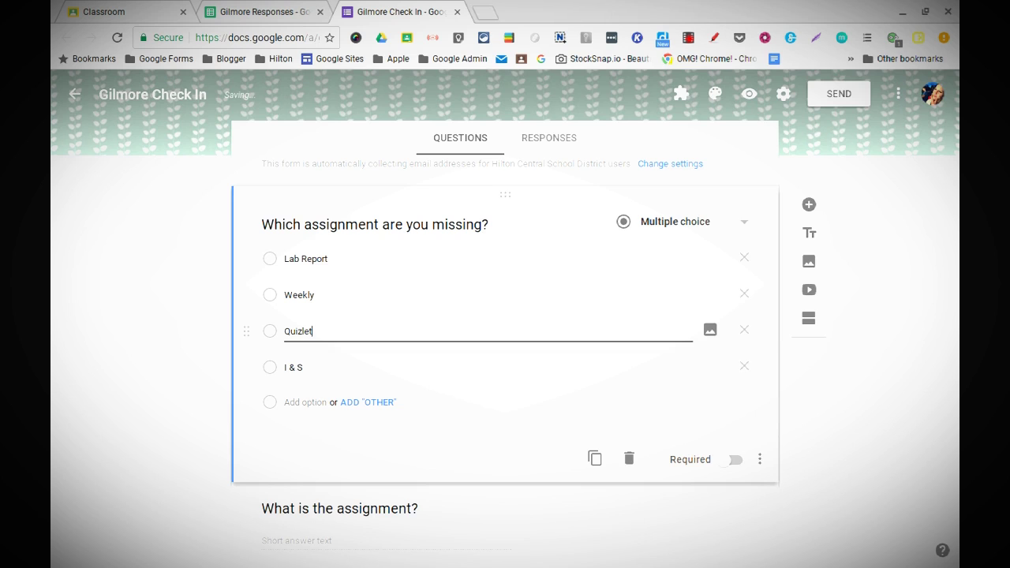
pyautogui.click(308, 379)
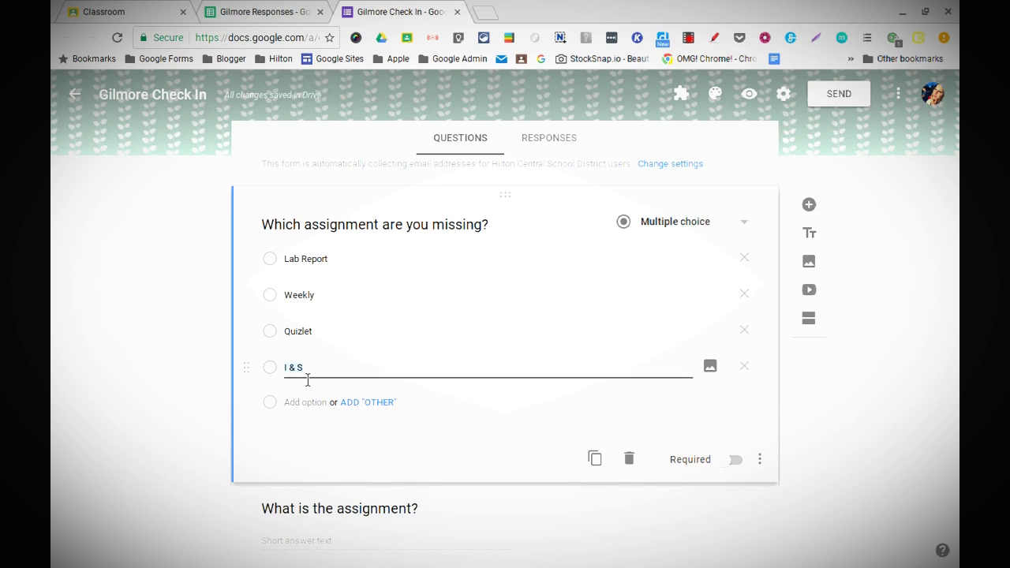
pyautogui.write('Homework')
# Review the edited assignment options together with the assignment name and scanning-in questions that follow
pyautogui.scroll(-1, 305, 381)
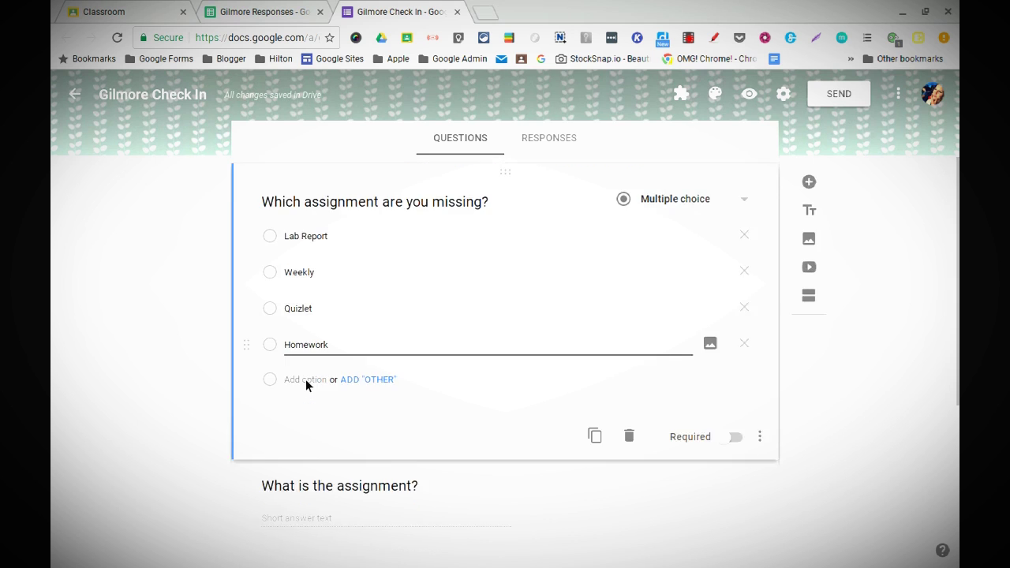
pyautogui.scroll(1, 305, 381)
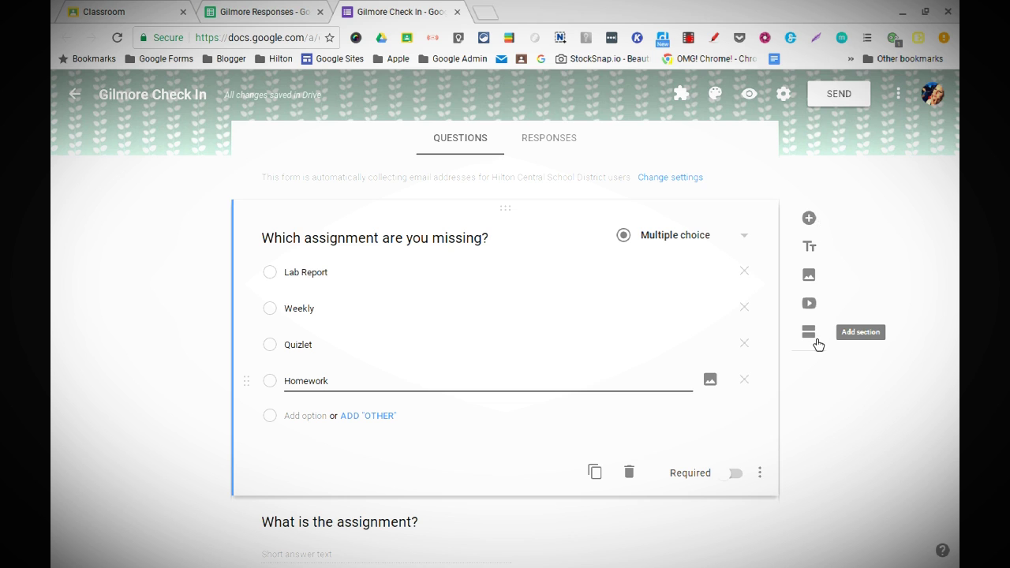
pyautogui.scroll(-2, 816, 340)
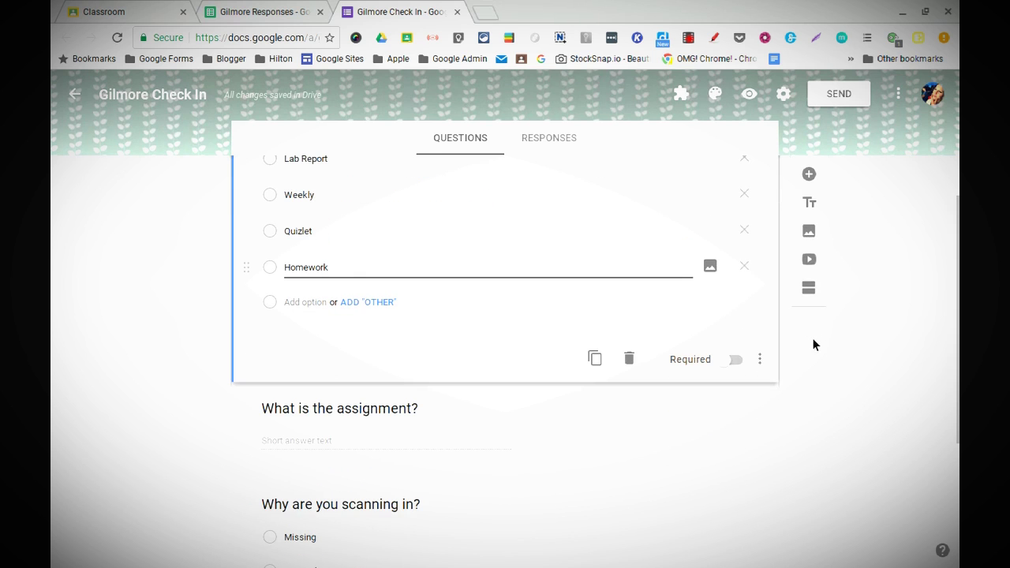
pyautogui.scroll(-1, 812, 341)
pyautogui.scroll(3, 811, 338)
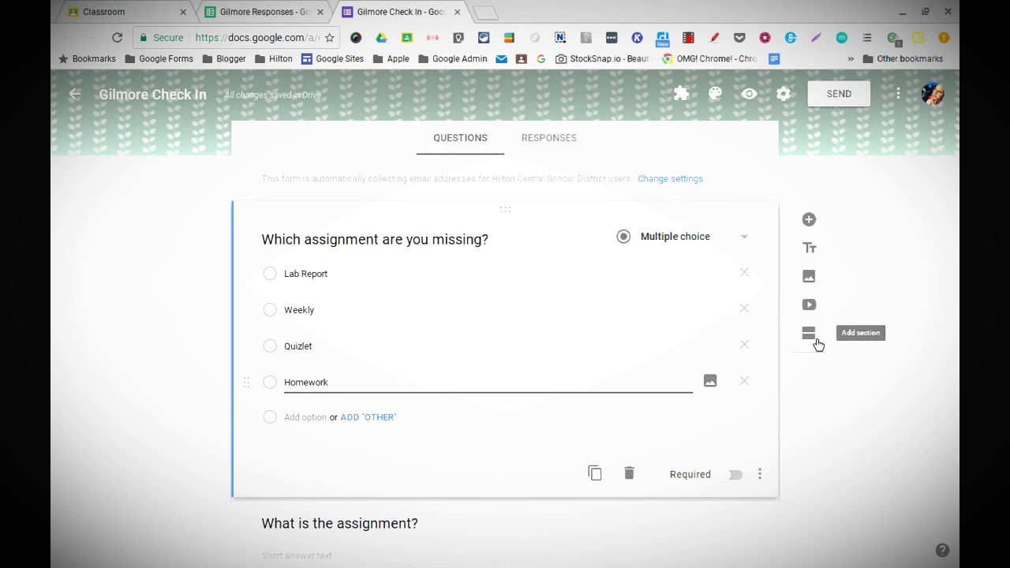
pyautogui.scroll(-1, 815, 343)
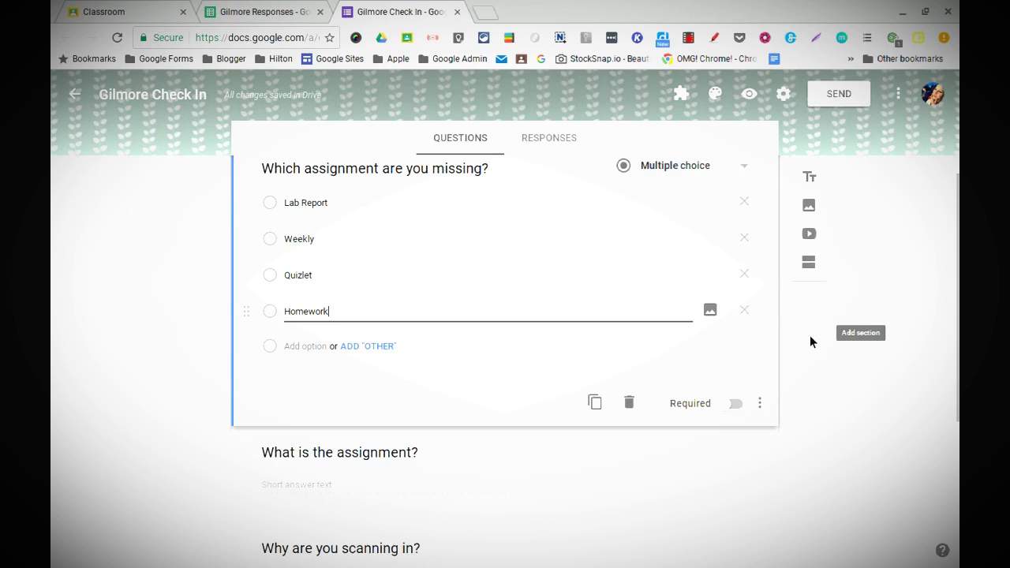
pyautogui.scroll(-2, 811, 337)
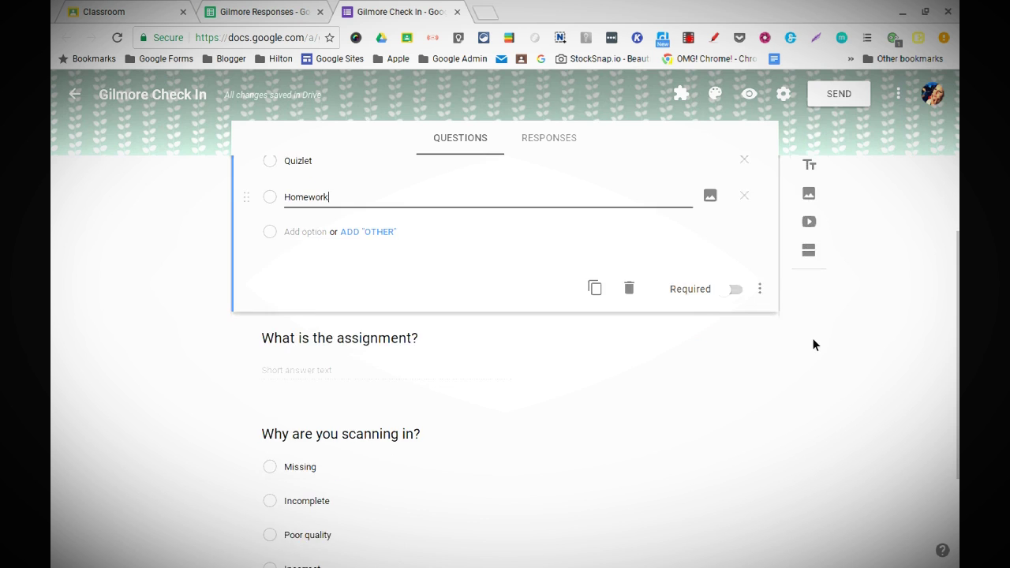
pyautogui.scroll(4, 811, 337)
pyautogui.scroll(-1, 813, 344)
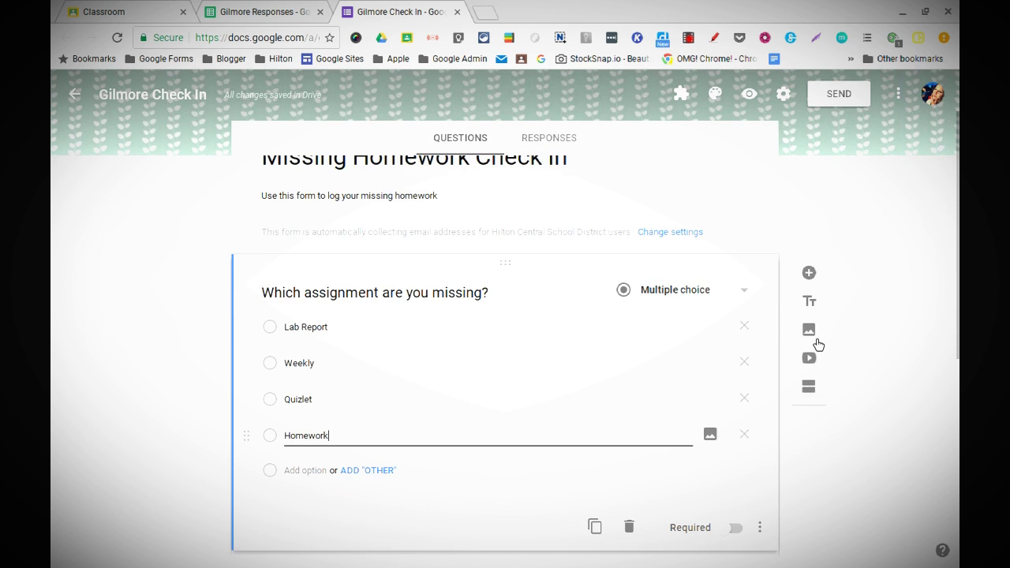
pyautogui.scroll(-3, 817, 343)
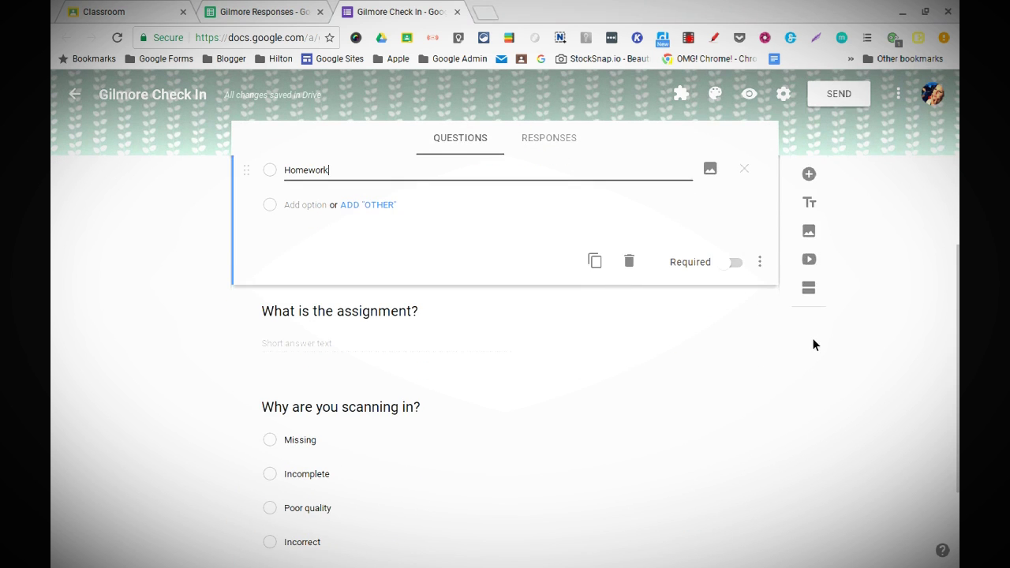
pyautogui.scroll(-1, 813, 343)
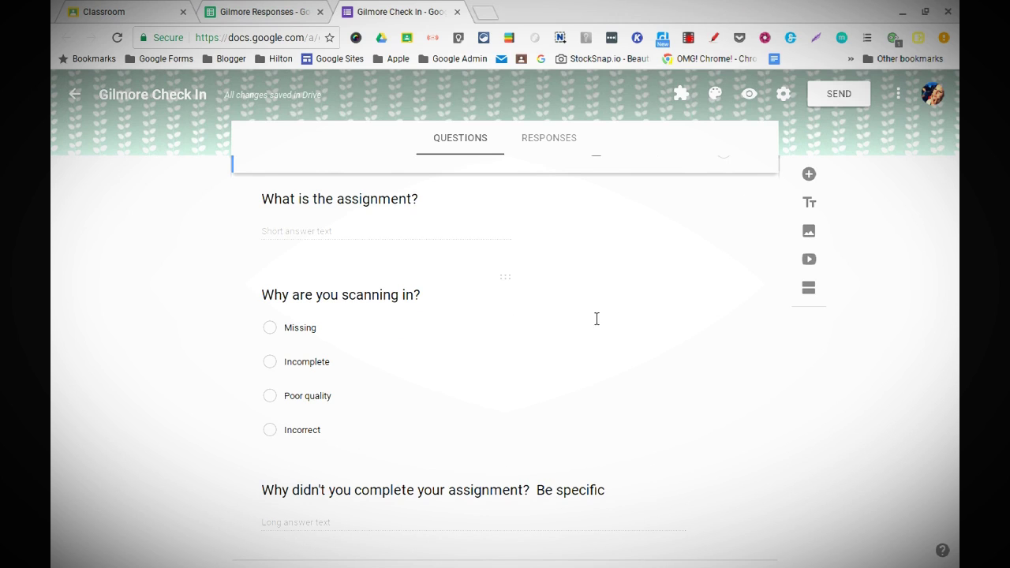
# Open the "Why are you scanning in?" question to inspect its options, and check the whole form from heading to last question
pyautogui.click(619, 205)
pyautogui.click(540, 298)
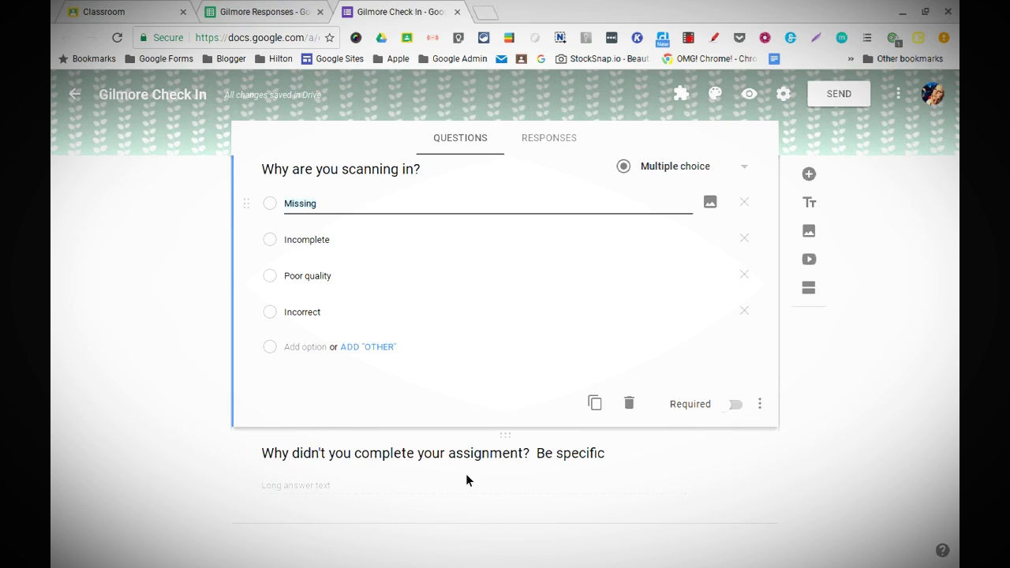
pyautogui.scroll(5, 465, 480)
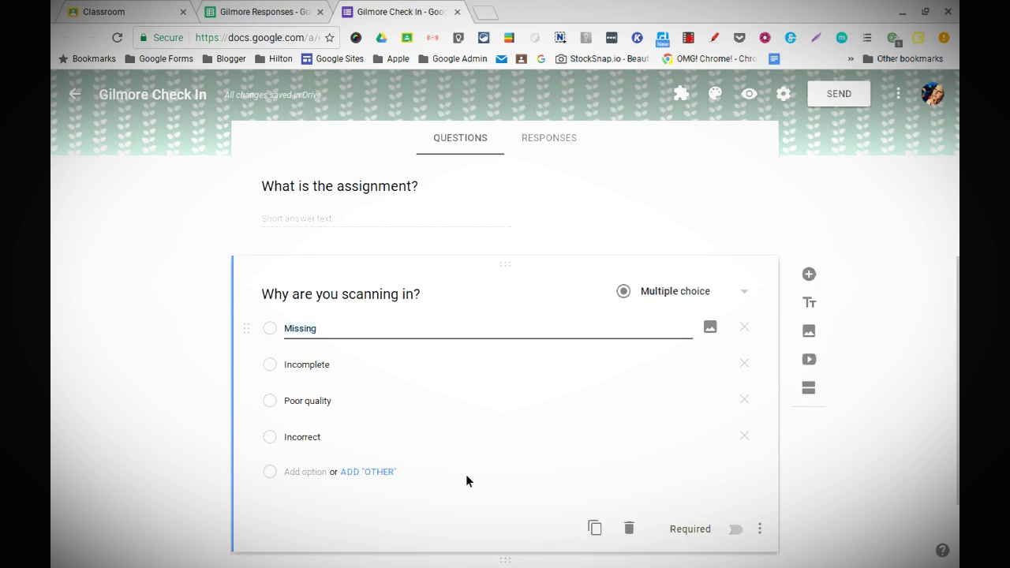
pyautogui.scroll(2, 463, 478)
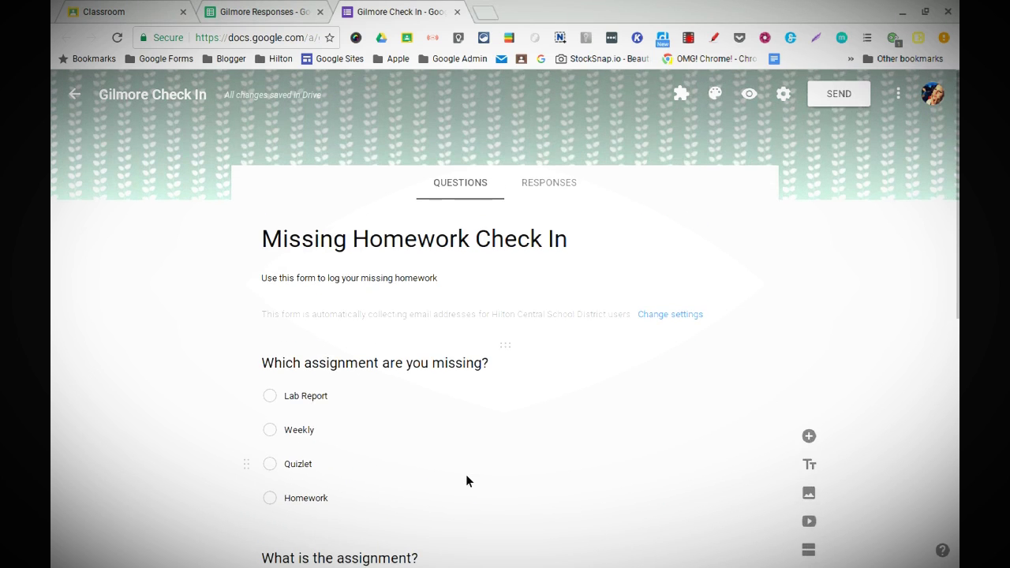
pyautogui.scroll(-7, 463, 477)
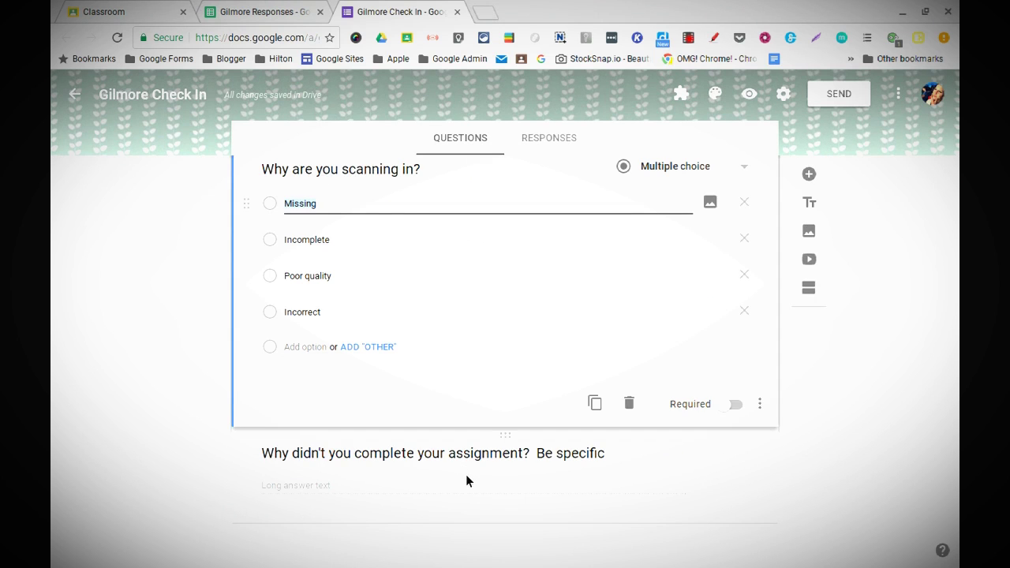
pyautogui.scroll(6, 465, 474)
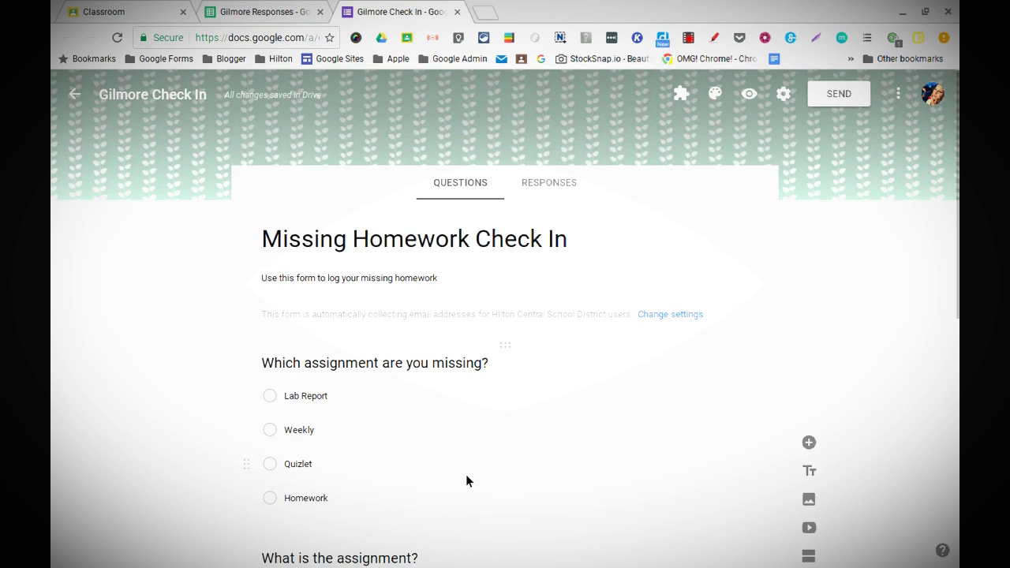
pyautogui.scroll(-6, 466, 474)
pyautogui.scroll(10, 465, 480)
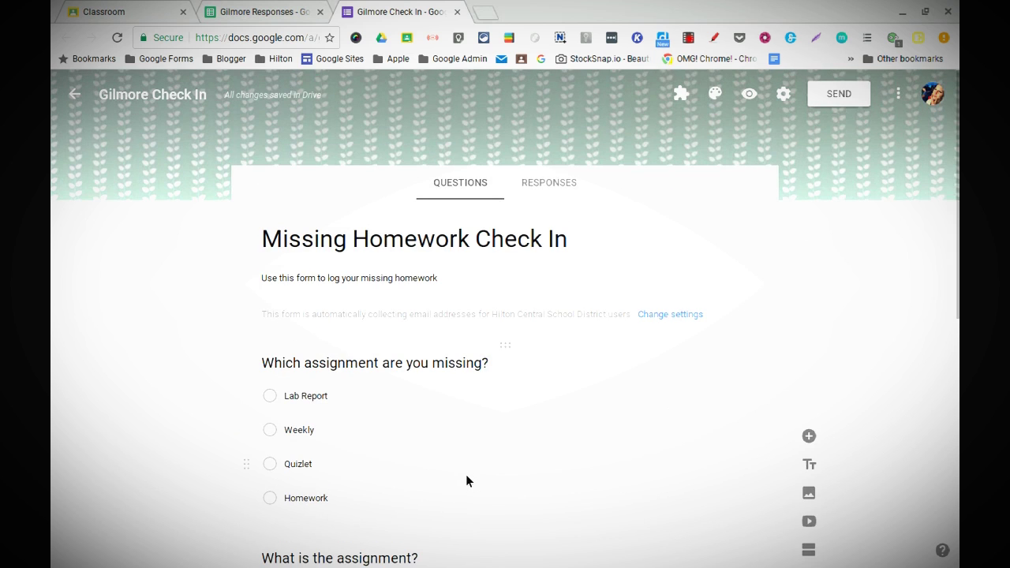